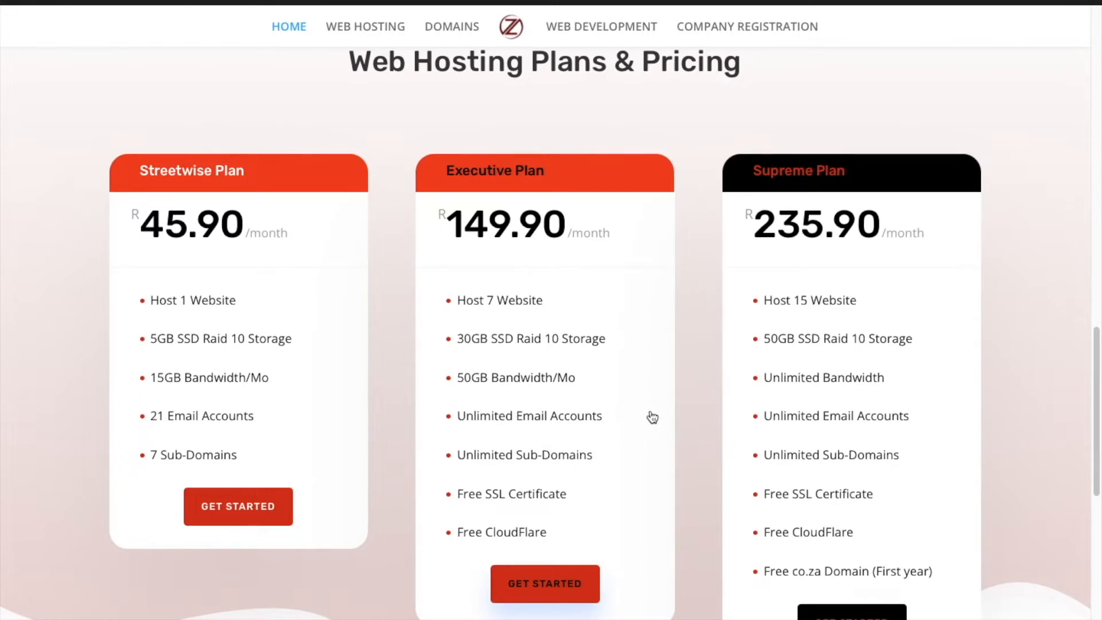
Step: Go to the Company Registration page and view the Streetwise R550, Executive R750 and Supreme R1200 plans
scroll(653, 418, up, 15)
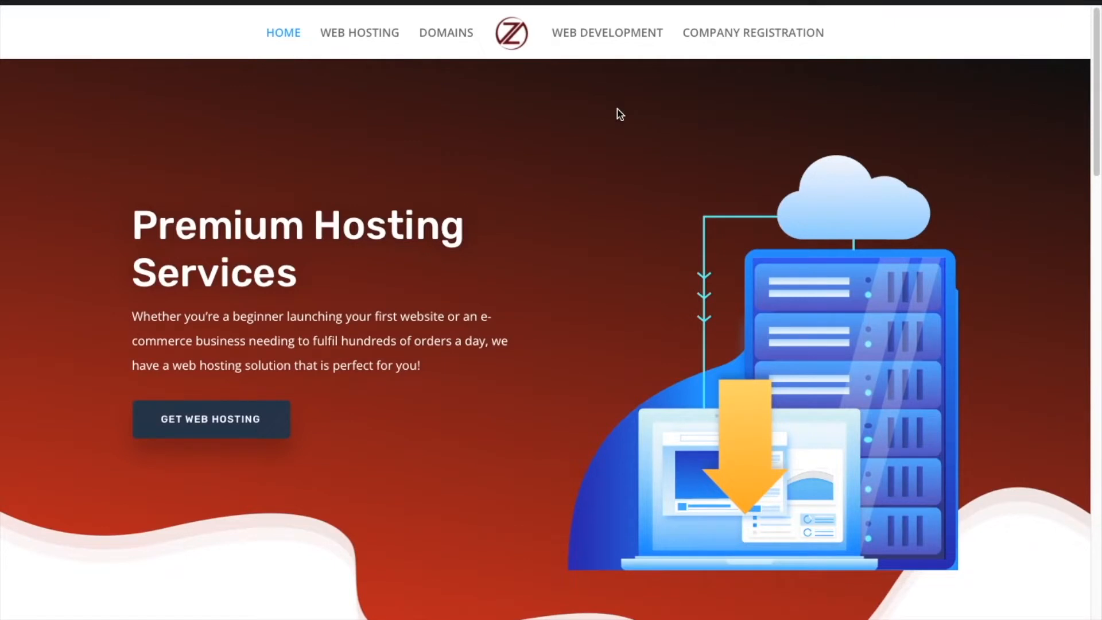
click(714, 35)
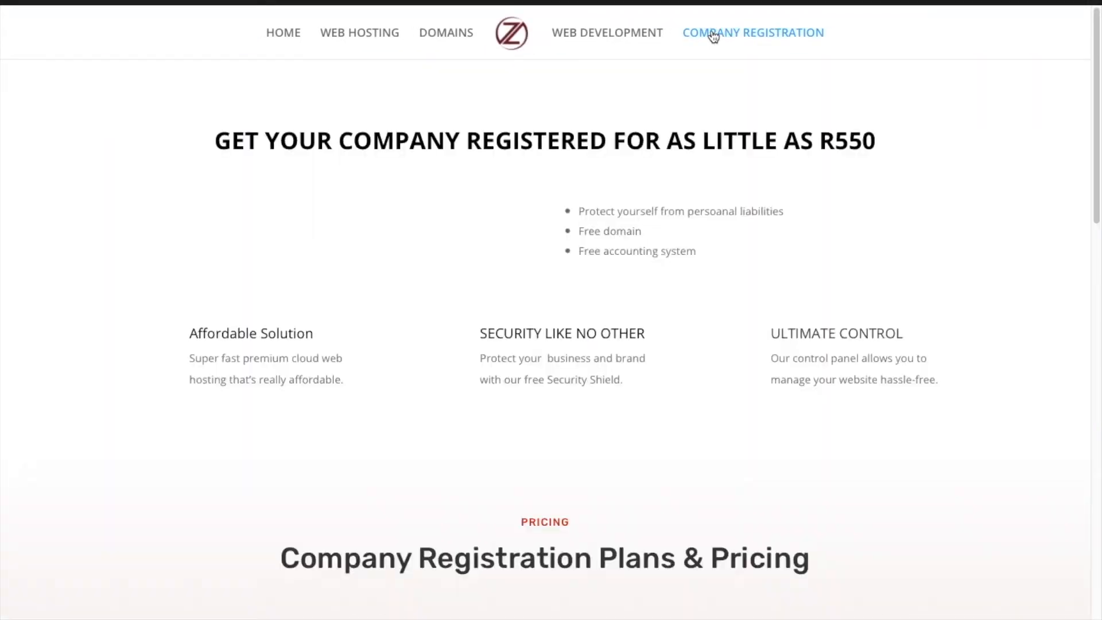
scroll(682, 430, down, 3)
scroll(682, 431, down, 5)
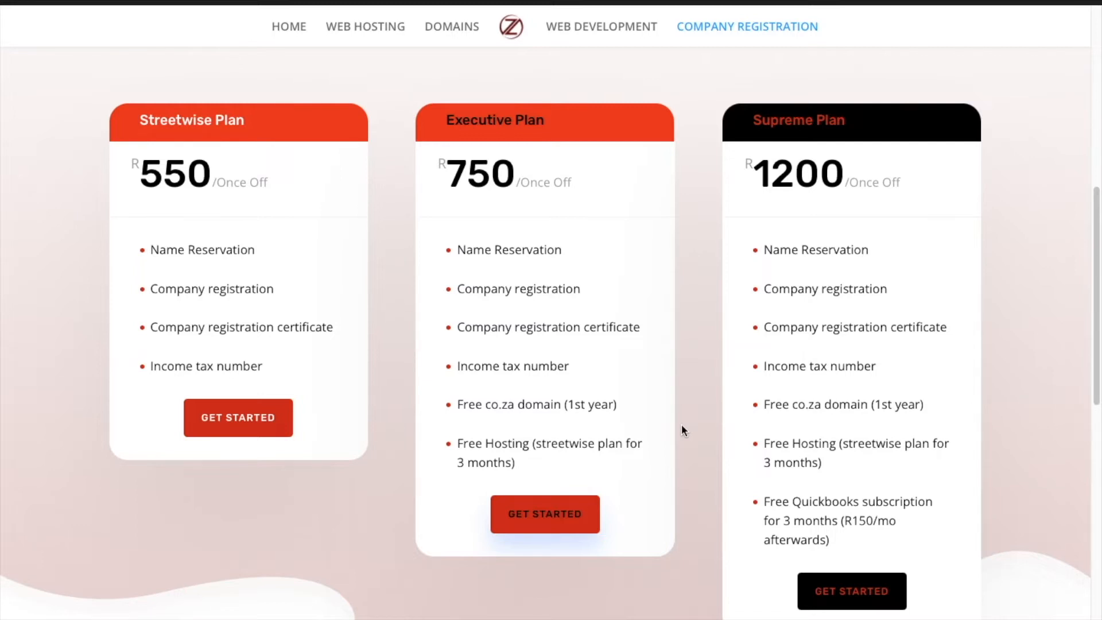
Step: Go to the Web Development page and look over its Plans & Pricing cards
click(593, 25)
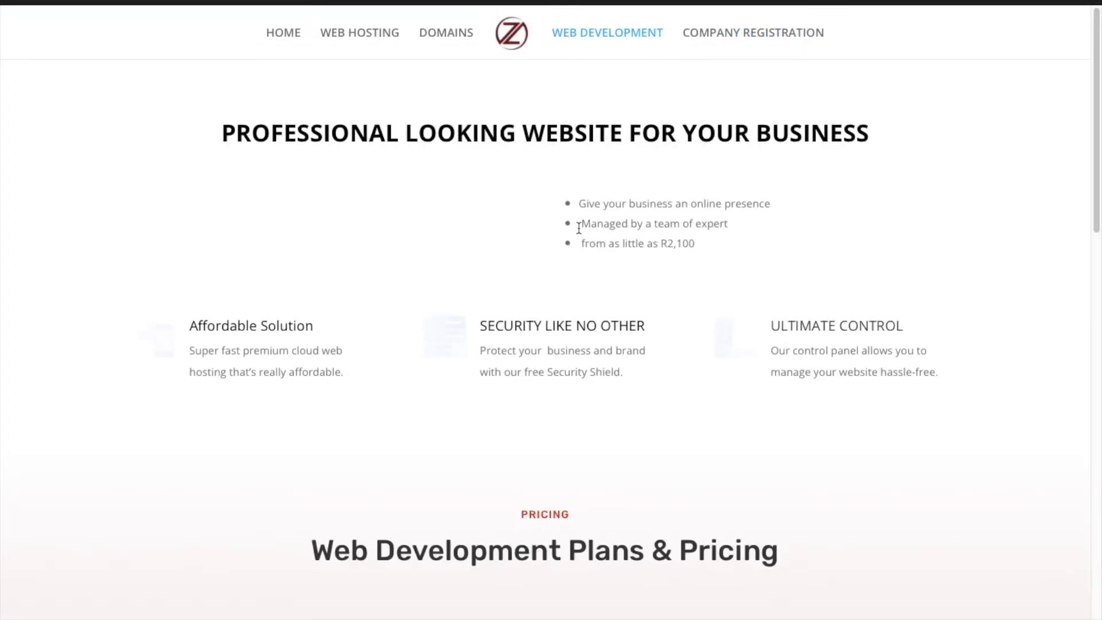
scroll(578, 228, down, 8)
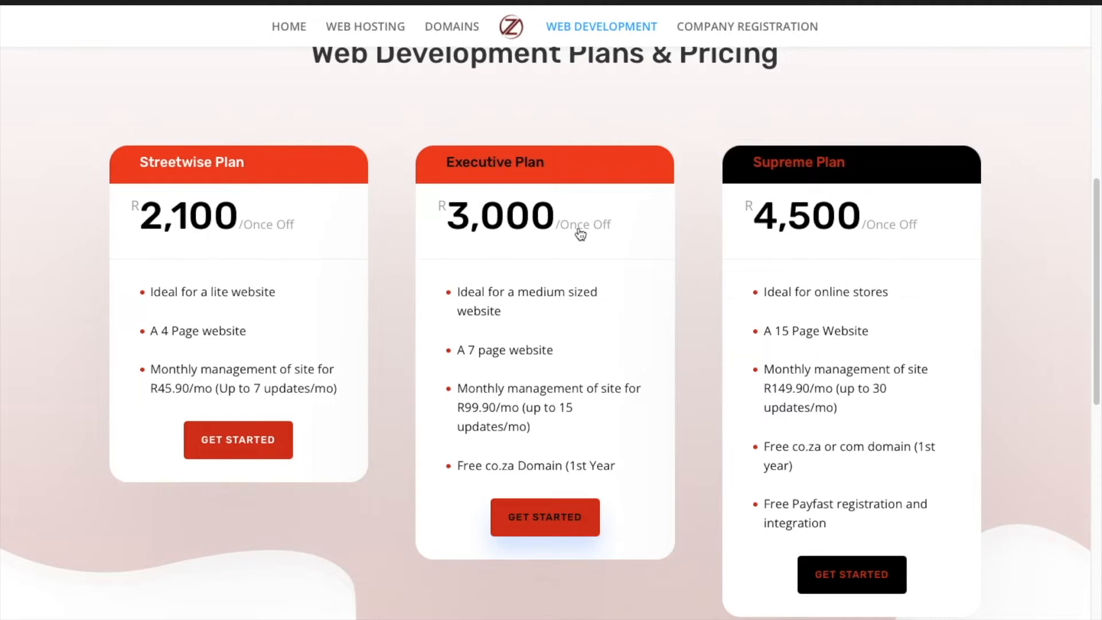
scroll(580, 233, up, 1)
scroll(580, 232, down, 1)
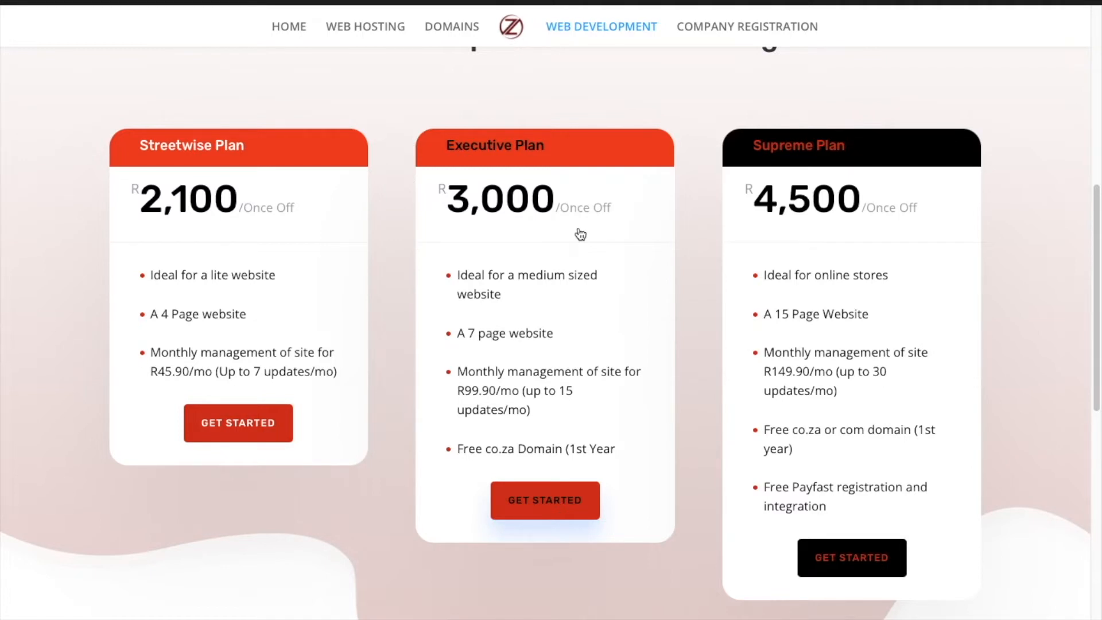
scroll(581, 233, up, 8)
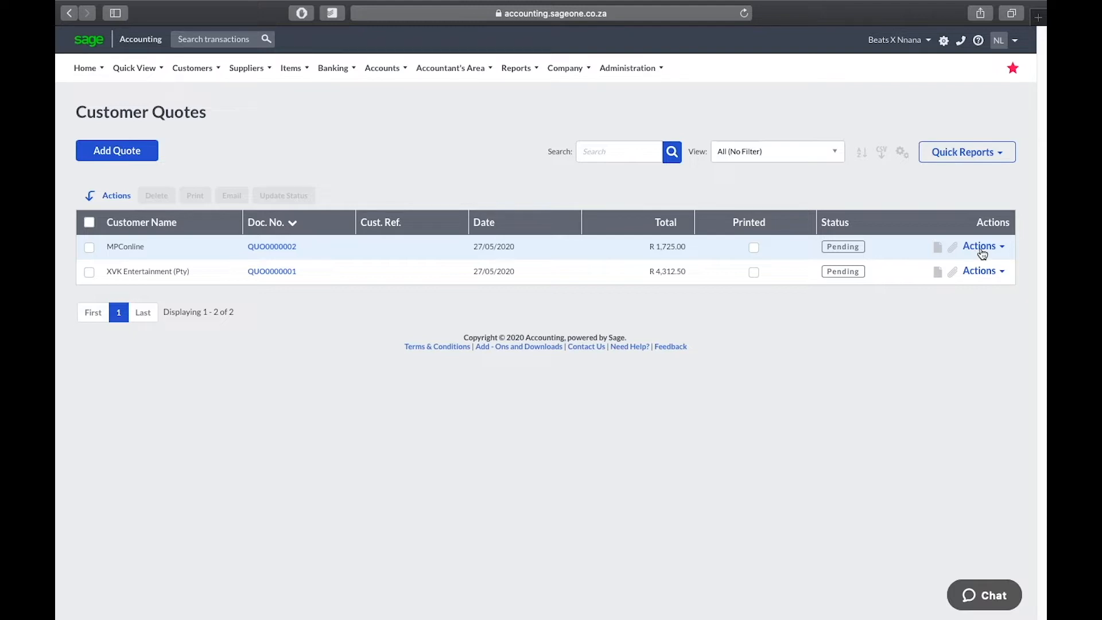
Step: Convert MPConline quote QUO0000002 into invoice INV0000001 for R 1,725.00 and save it
click(980, 246)
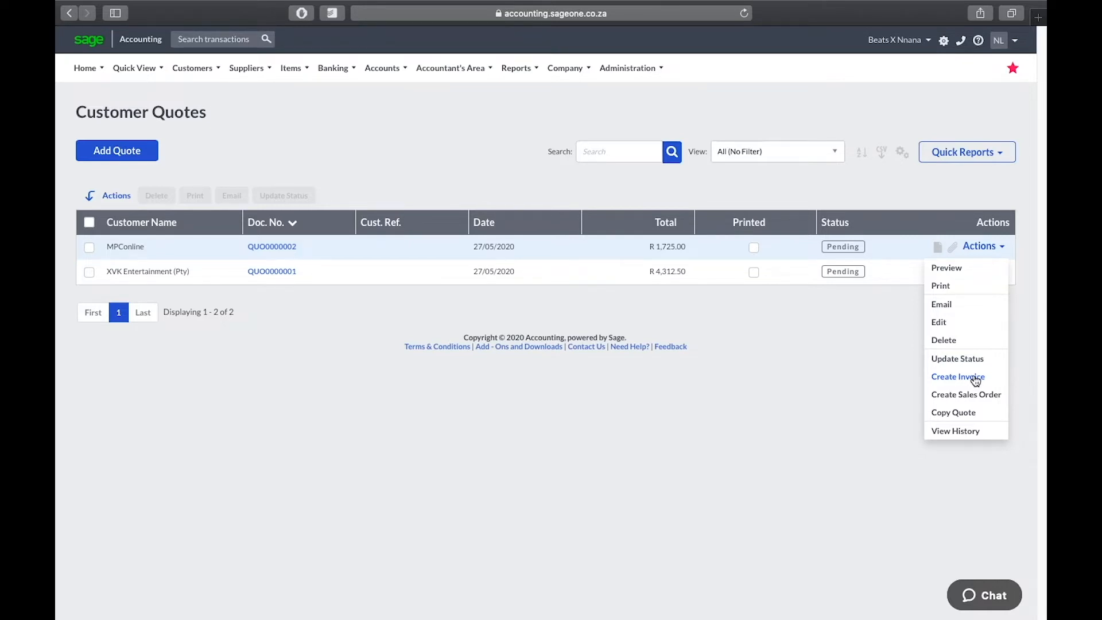
click(976, 378)
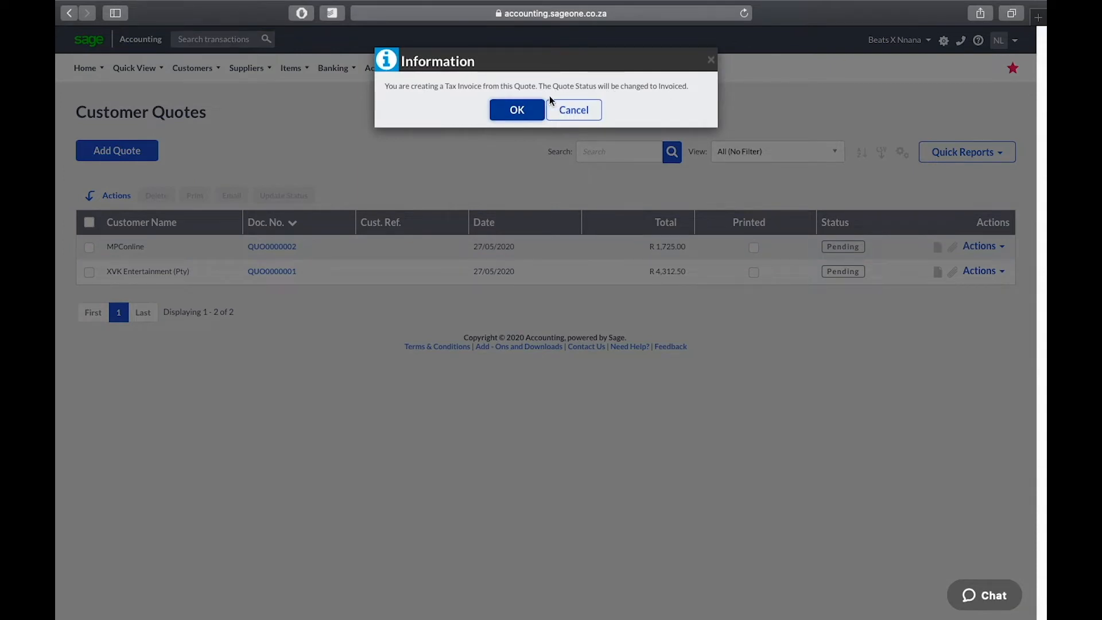
click(525, 110)
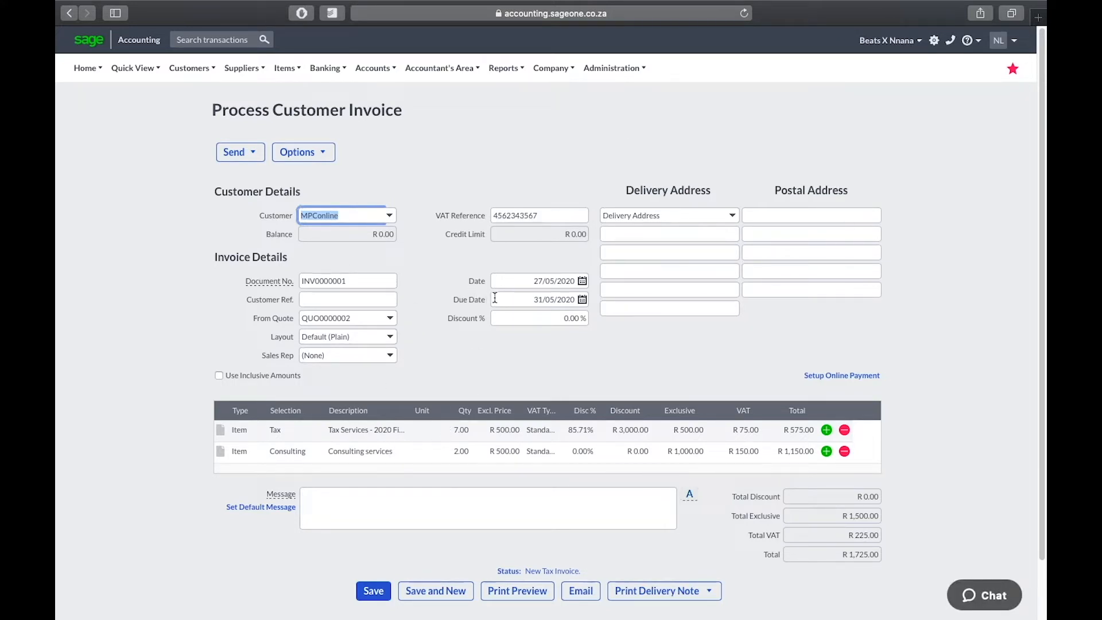
scroll(476, 353, down, 2)
scroll(475, 353, up, 1)
scroll(475, 352, down, 2)
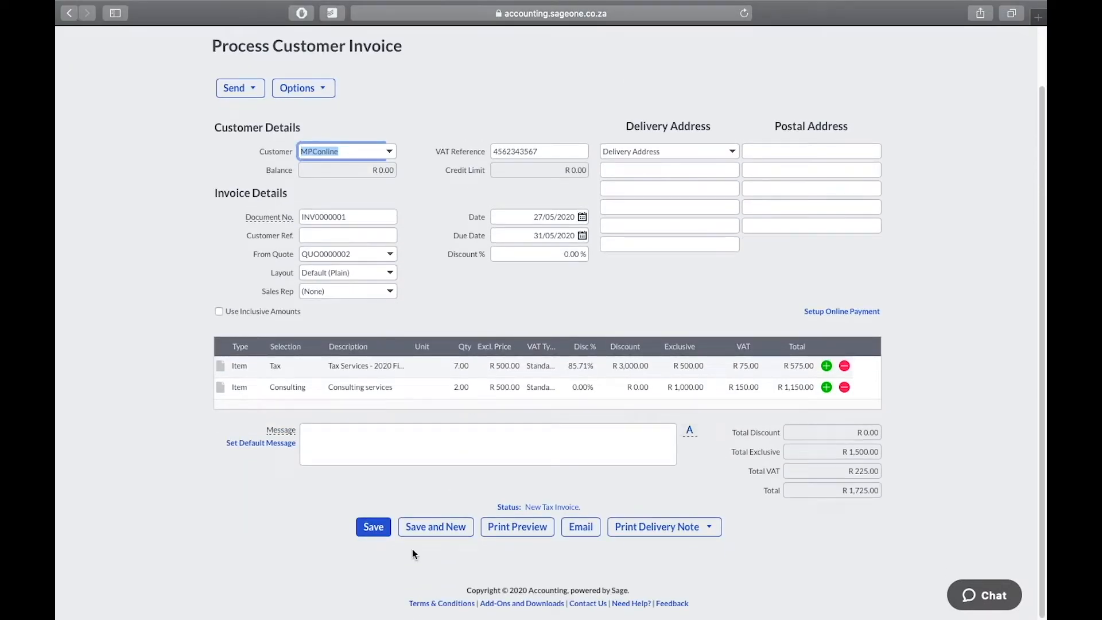
click(370, 529)
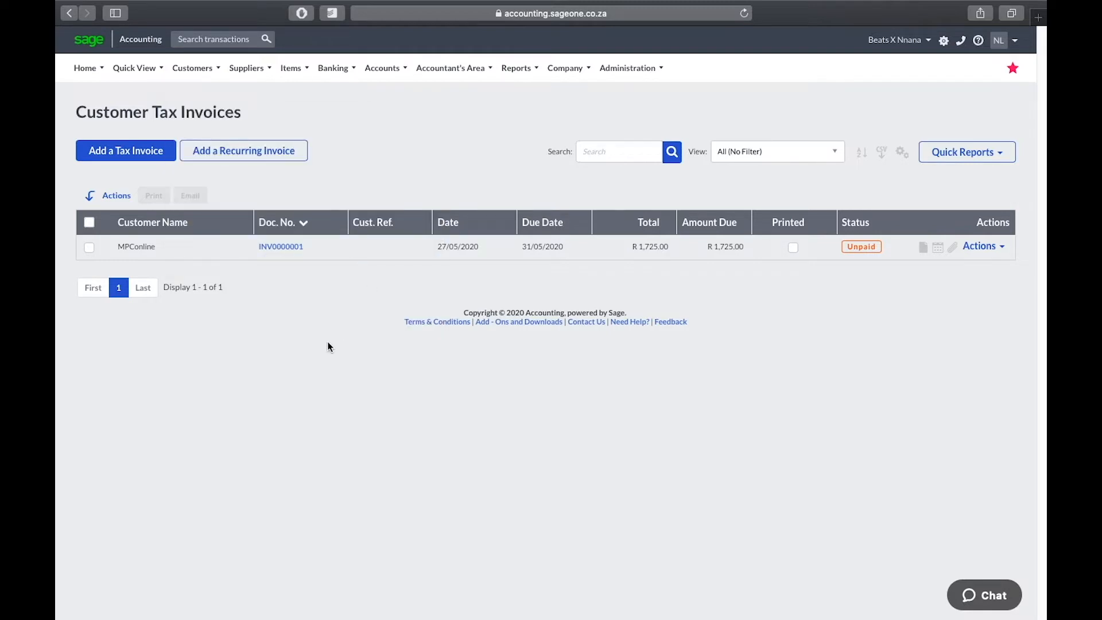
Step: Start a new tax invoice with XVK Entertainment (Pty) as the customer
mouse_move(219, 74)
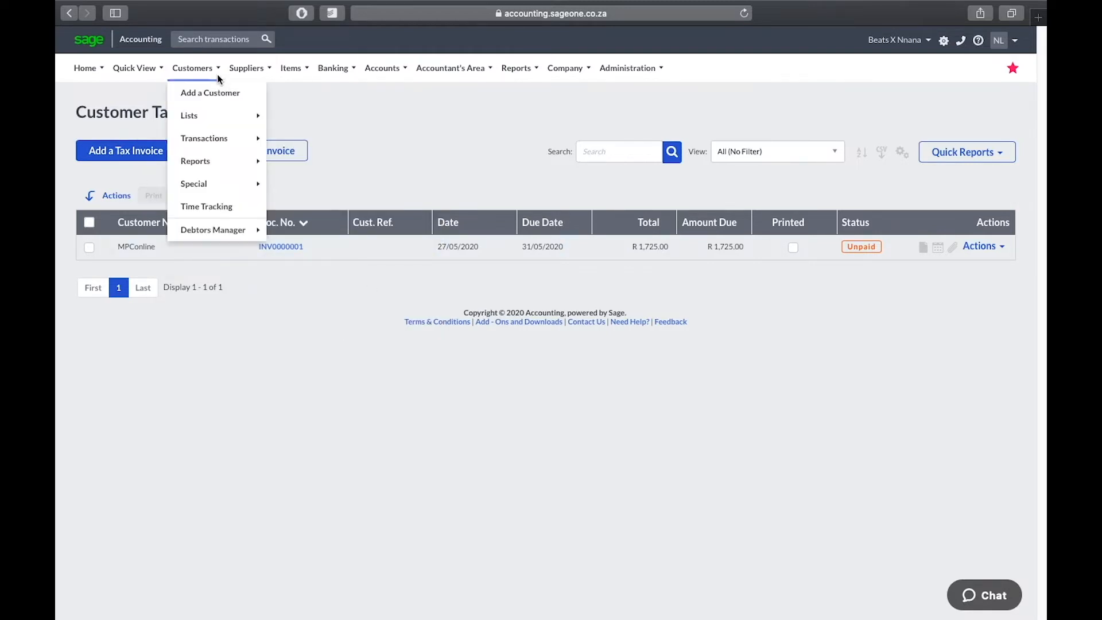
mouse_move(201, 138)
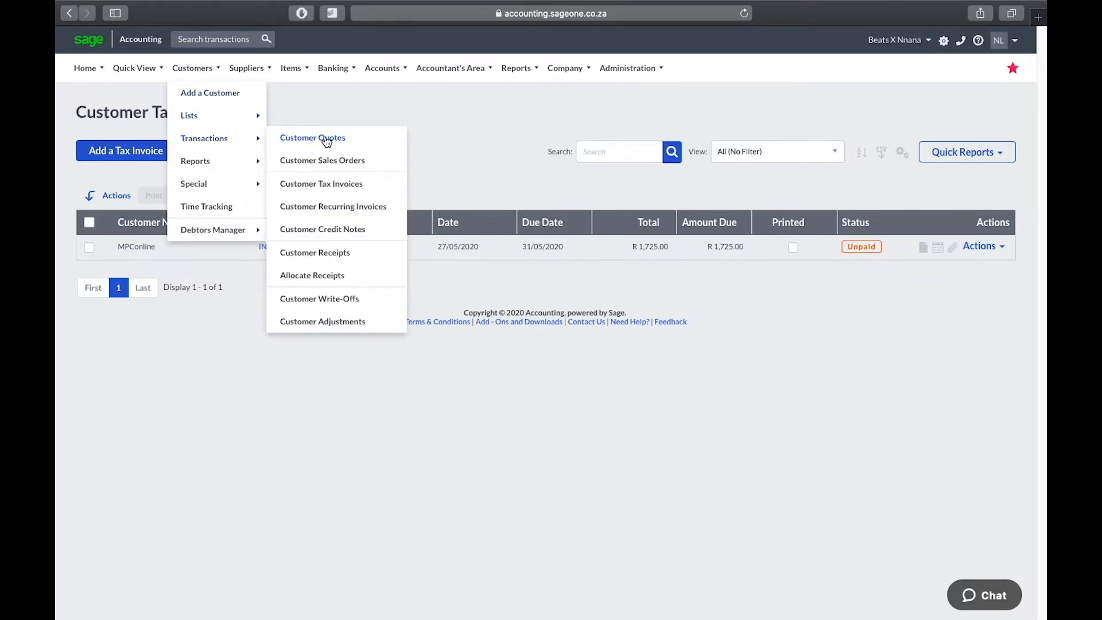
click(331, 194)
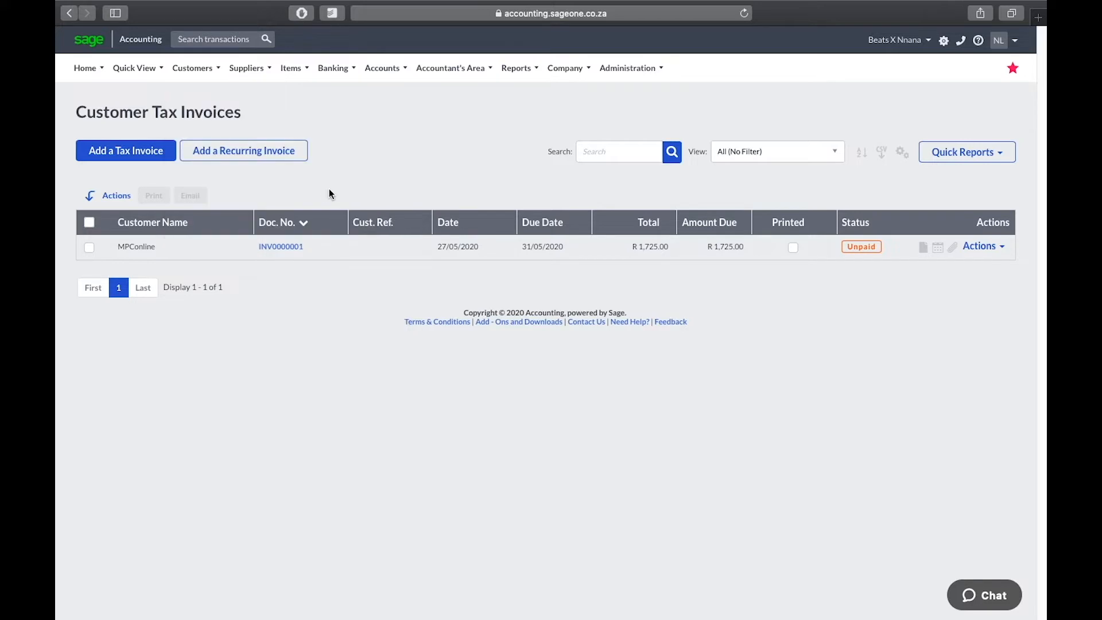
click(132, 154)
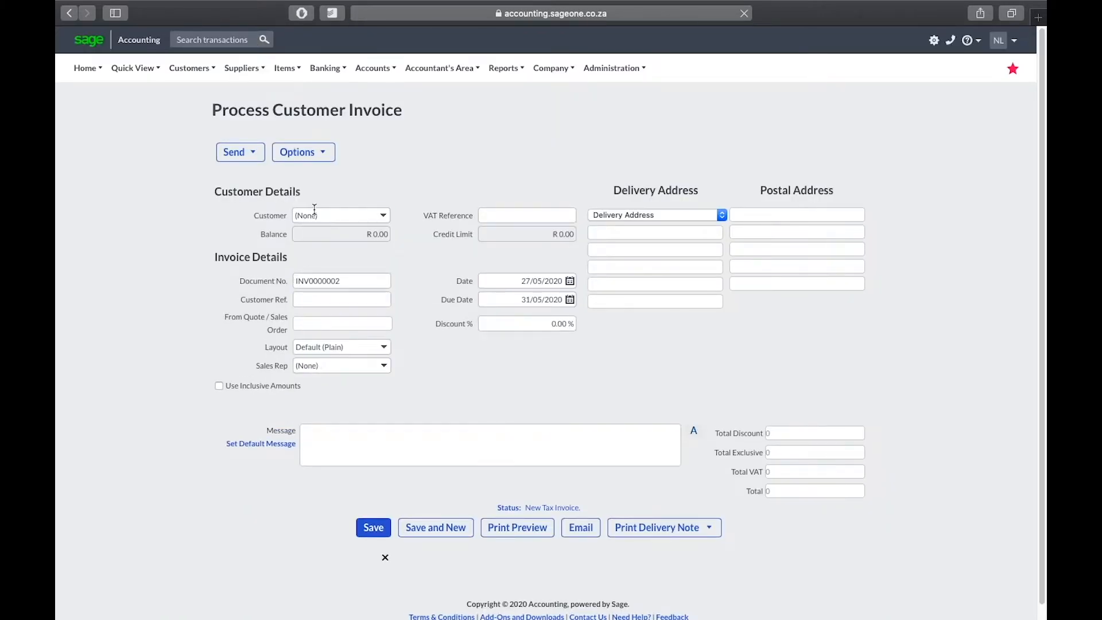
click(390, 218)
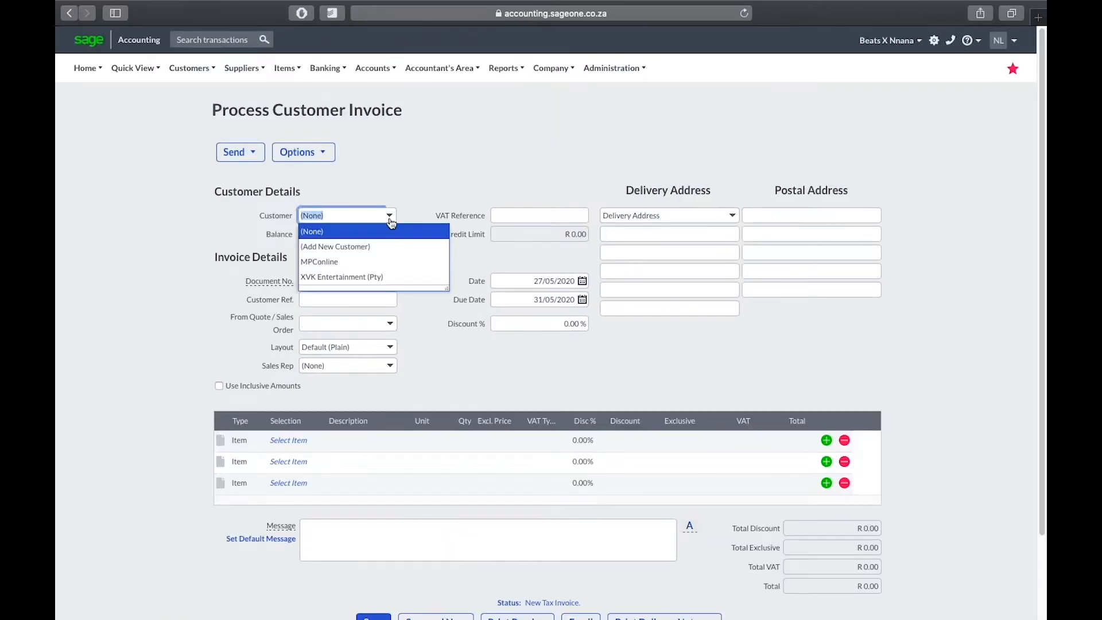
click(356, 276)
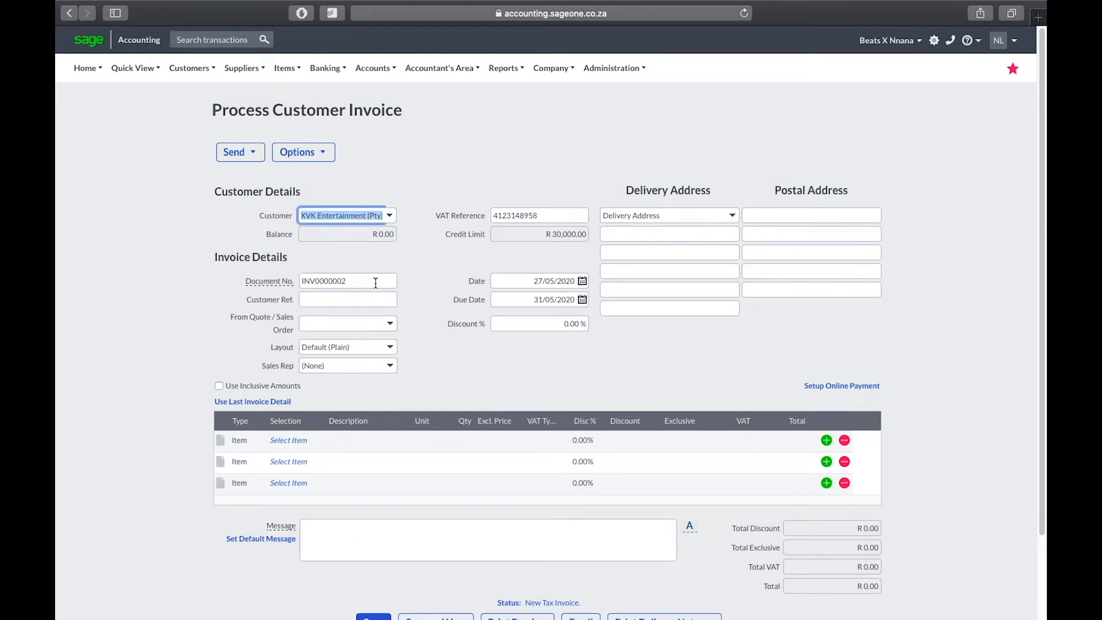
click(376, 282)
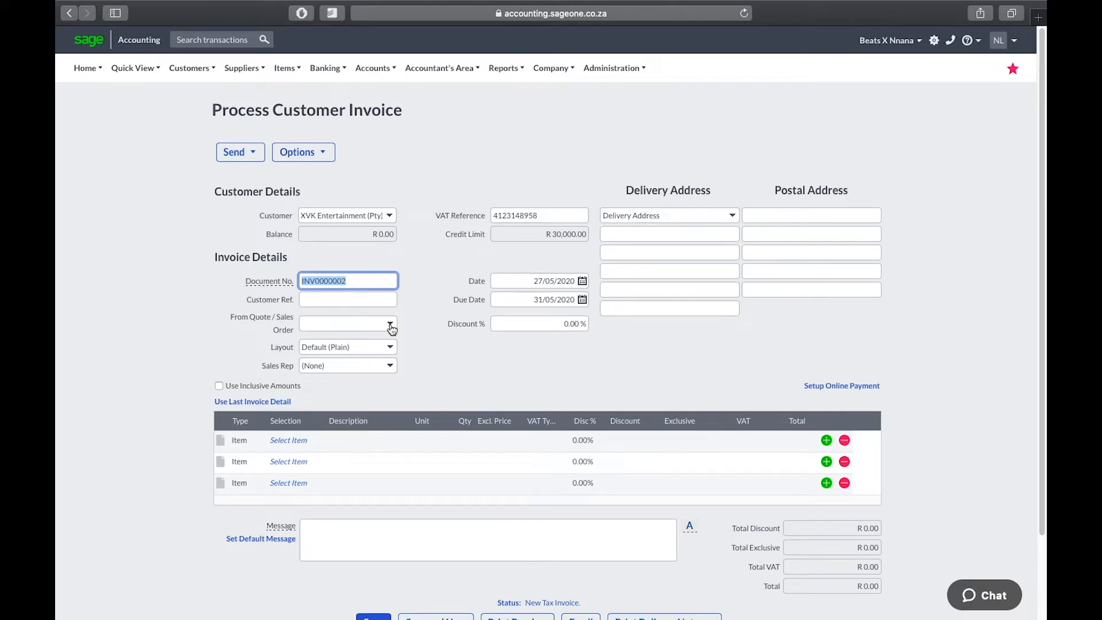
Step: Fill the invoice with the three item lines from quote QUO0000001
click(390, 325)
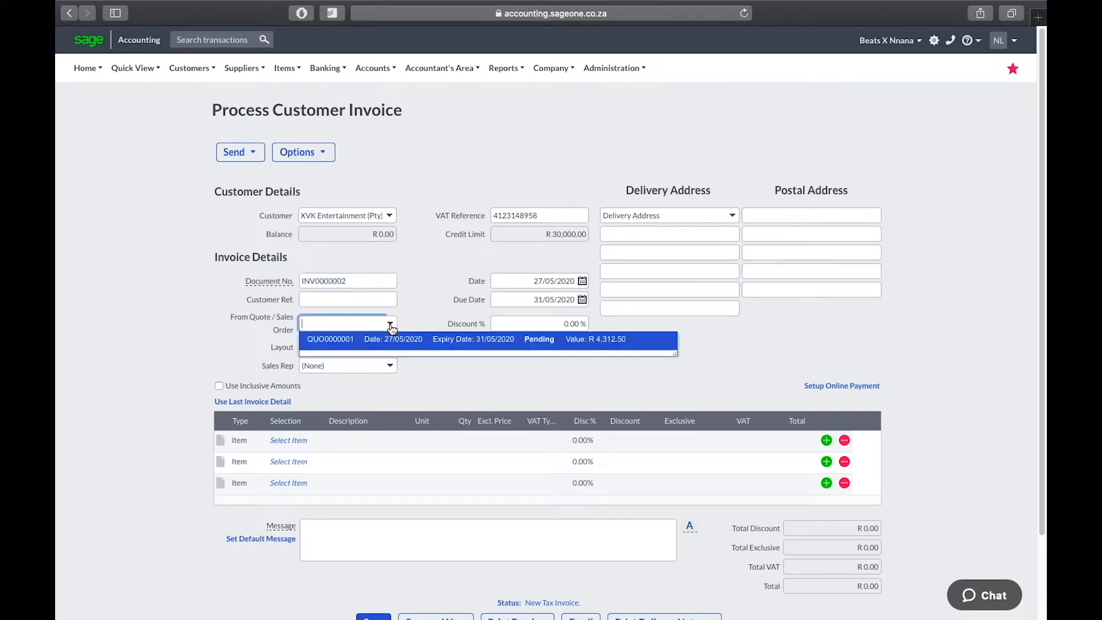
click(475, 343)
click(507, 345)
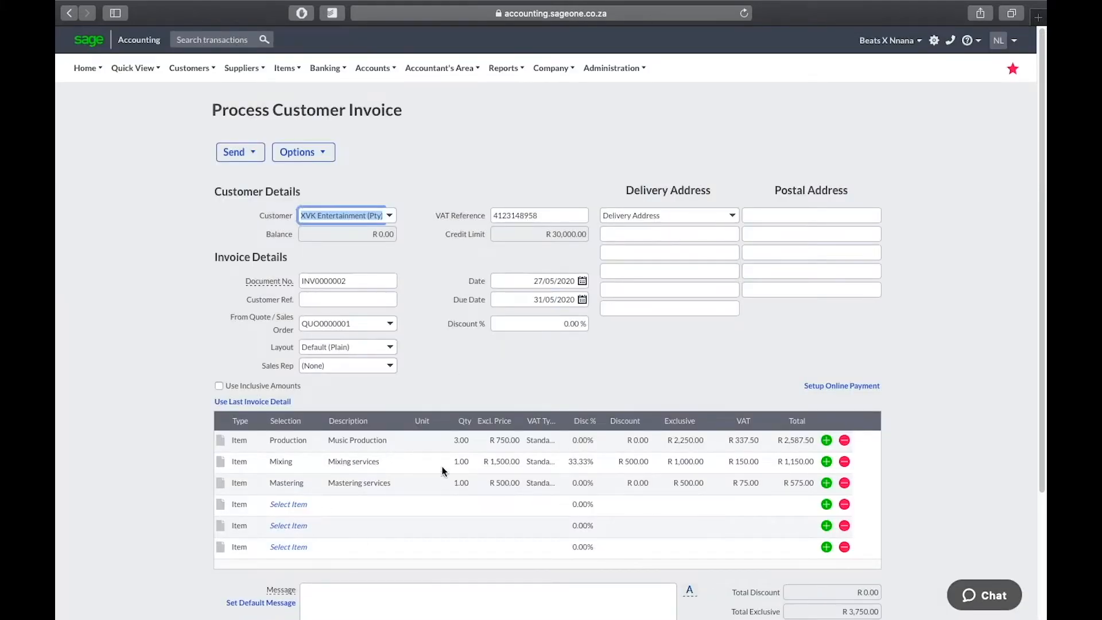
click(402, 439)
click(398, 439)
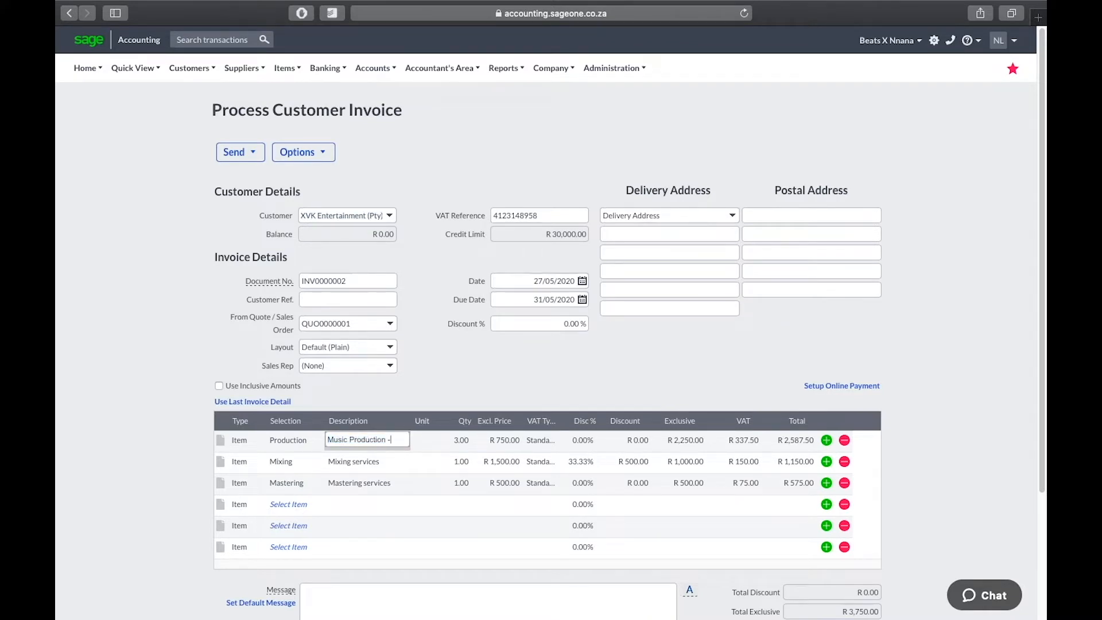
Step: Append '- Sage, Accounting & Tutorial' to Music Production and '- Sage Accounting' to Mixing services
text(- Sage)
text(, Accoun)
text(ting)
text( &)
text( Tu)
text(l)
click(377, 460)
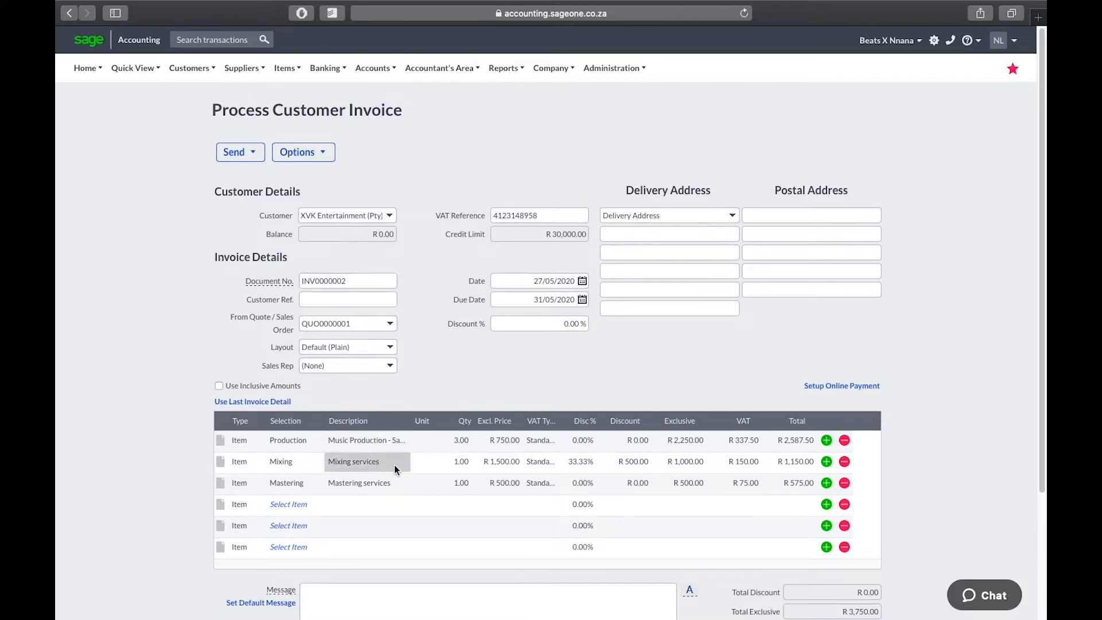
click(384, 459)
text(-)
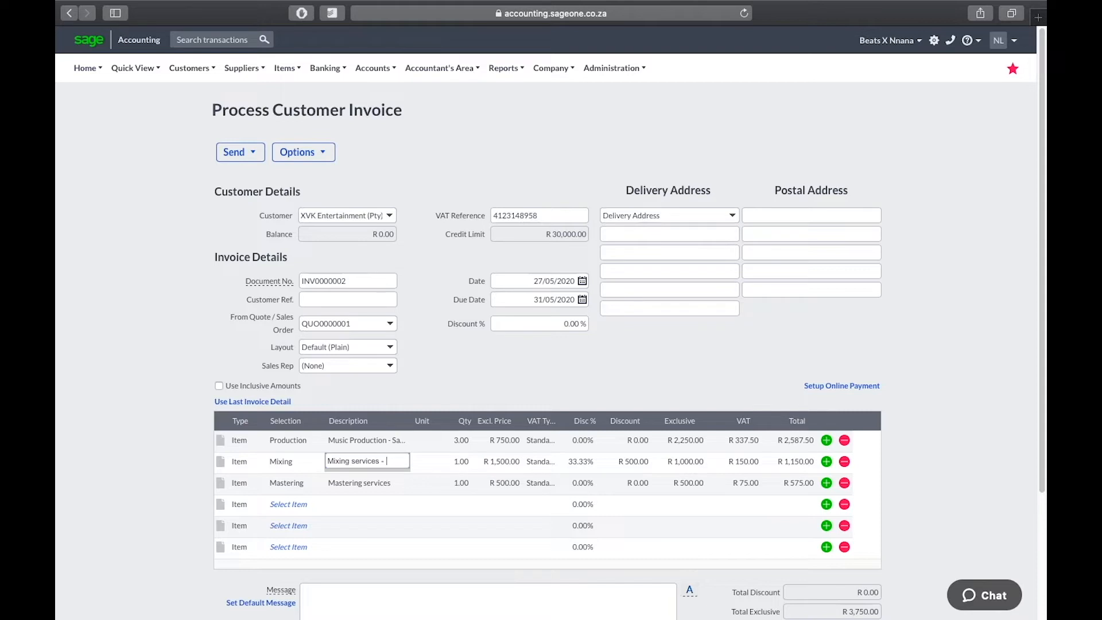
text(Sage Accounting)
click(387, 482)
Step: Append '- Tutorial' to the Mastering services description and check the R 4,312.50 total
click(391, 480)
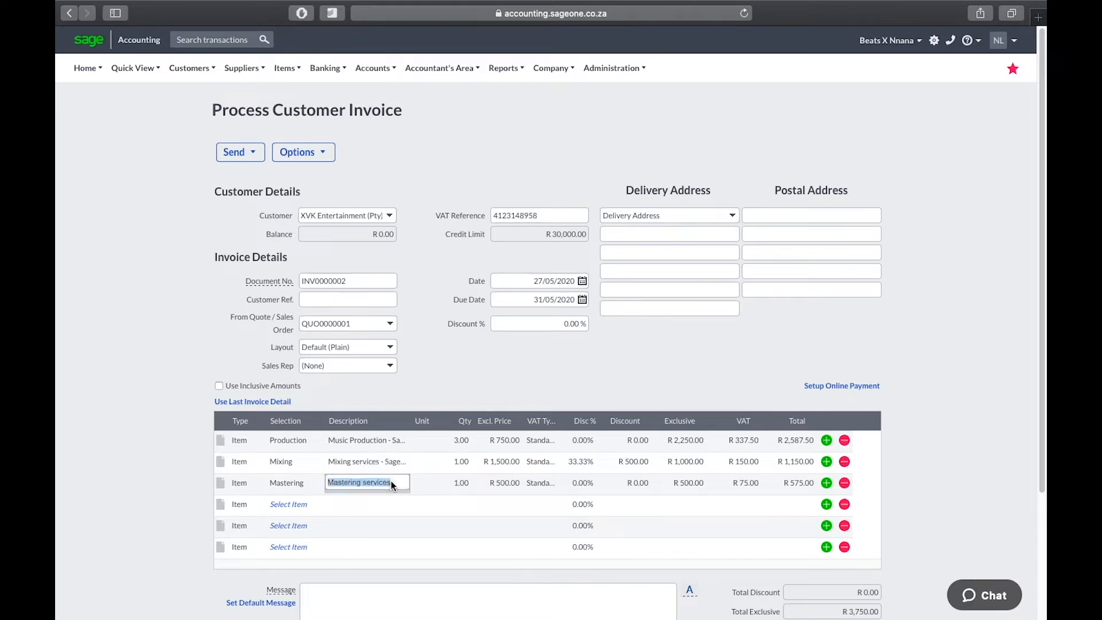
text(- Tutorial)
click(458, 505)
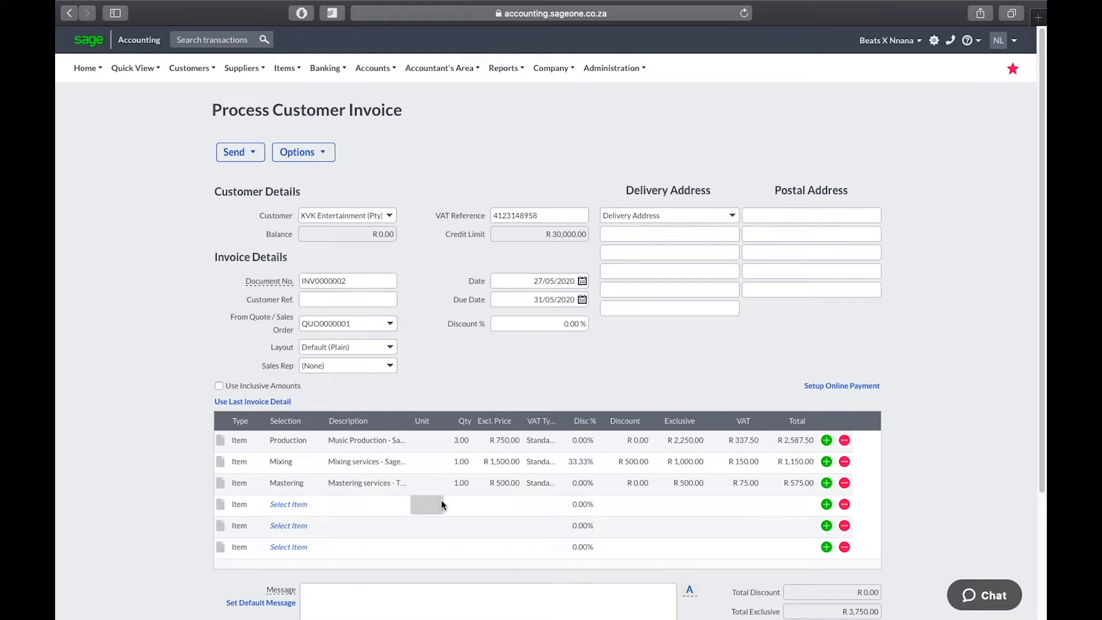
scroll(912, 476, down, 1)
scroll(913, 476, down, 5)
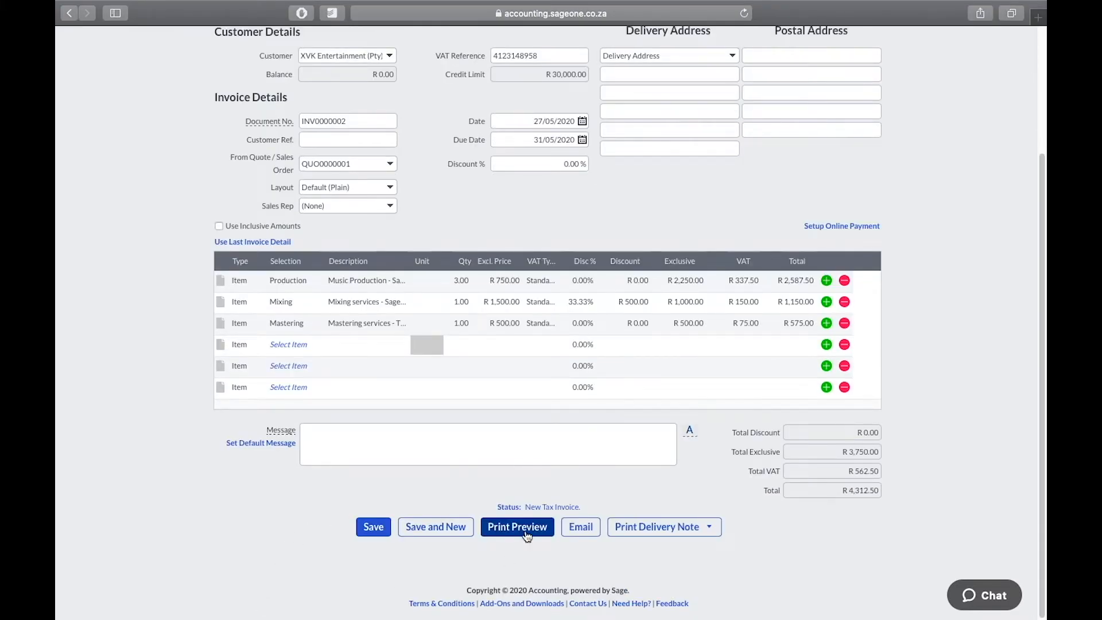
scroll(526, 535, up, 3)
scroll(525, 535, down, 3)
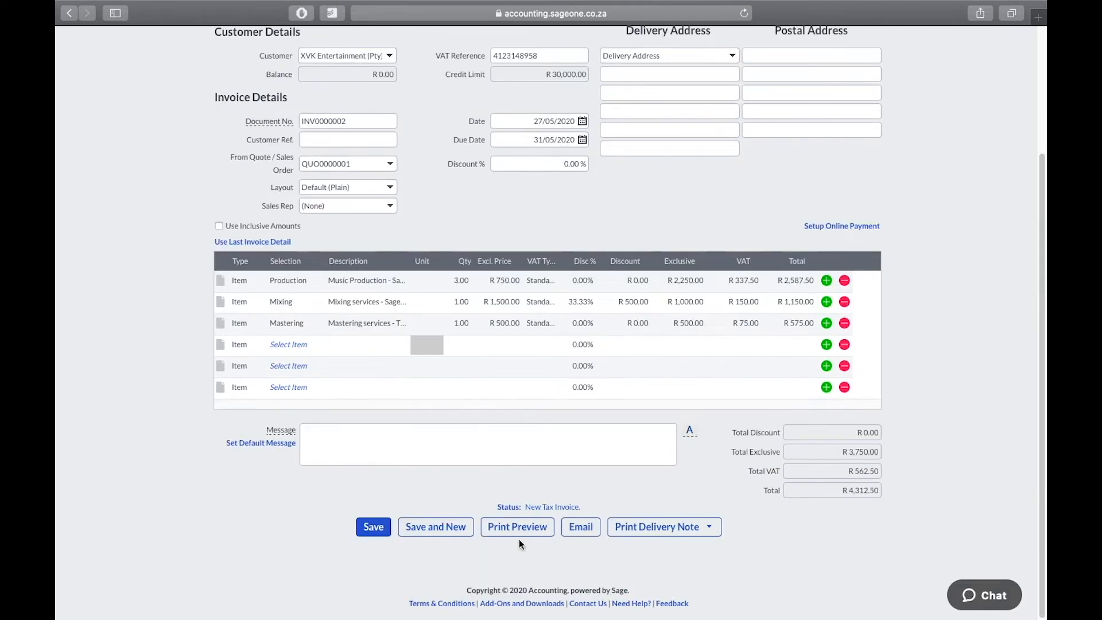
scroll(512, 523, up, 3)
scroll(512, 524, down, 3)
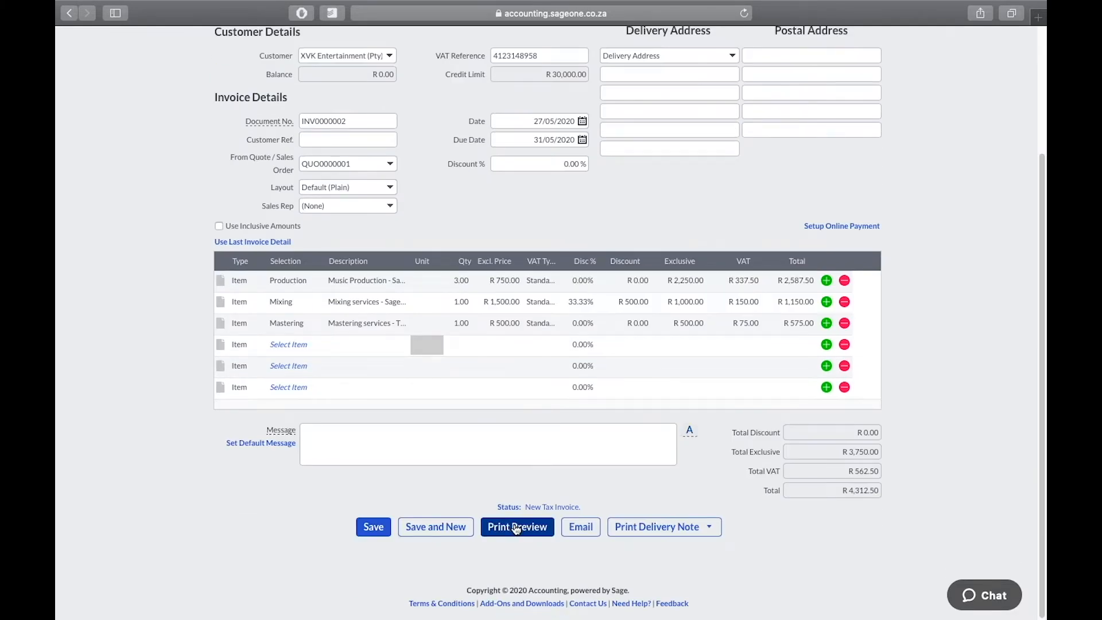
click(516, 529)
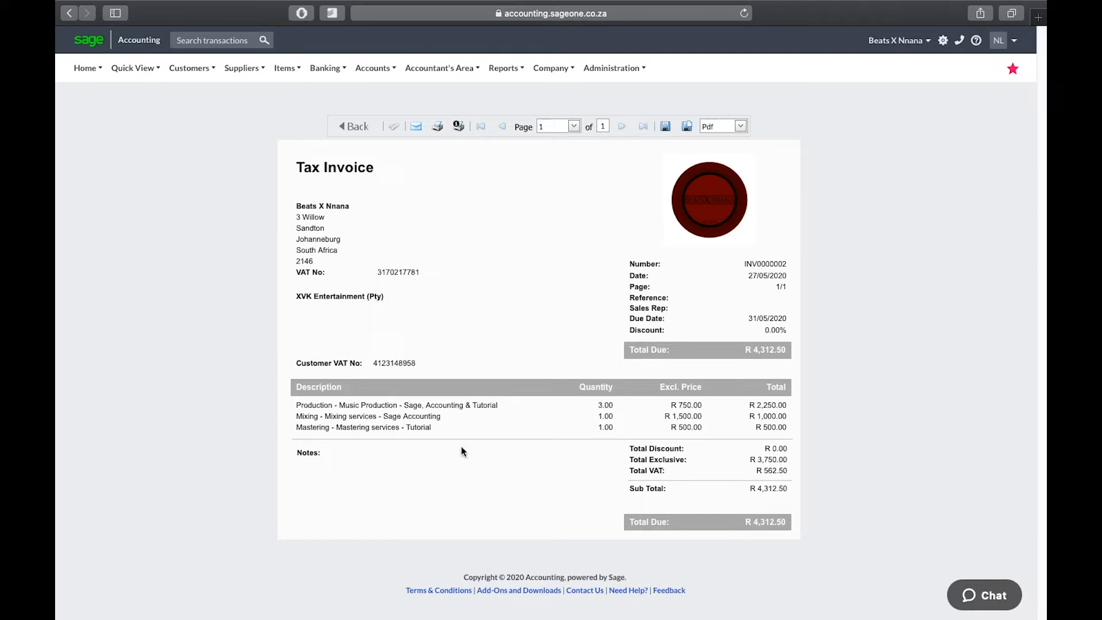
drag(368, 363, 424, 364)
drag(370, 277, 451, 273)
click(429, 273)
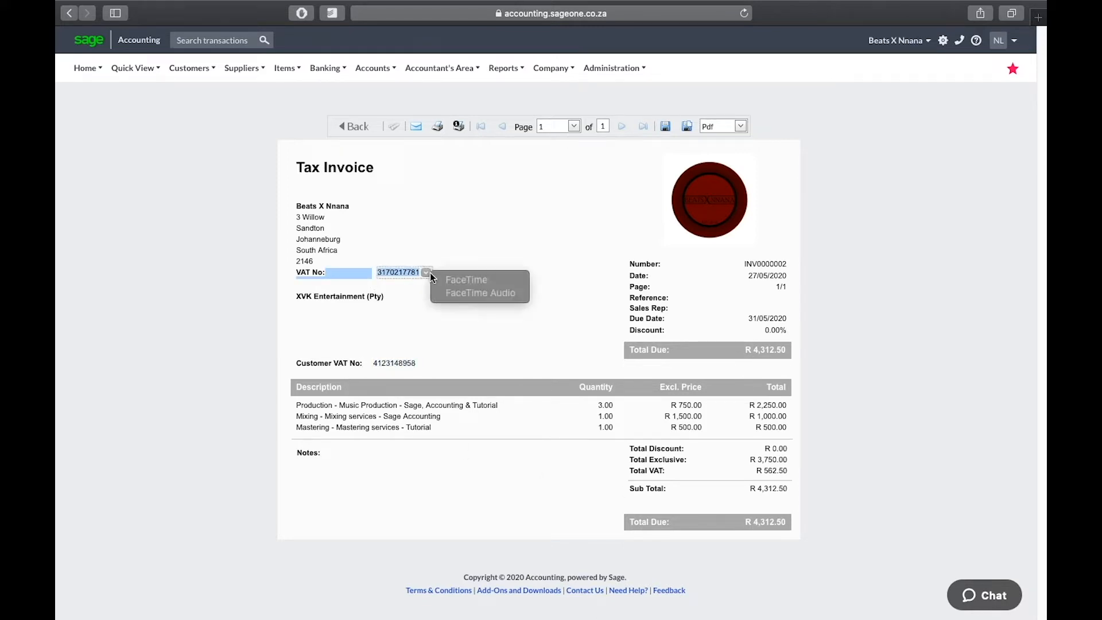
click(475, 242)
click(387, 232)
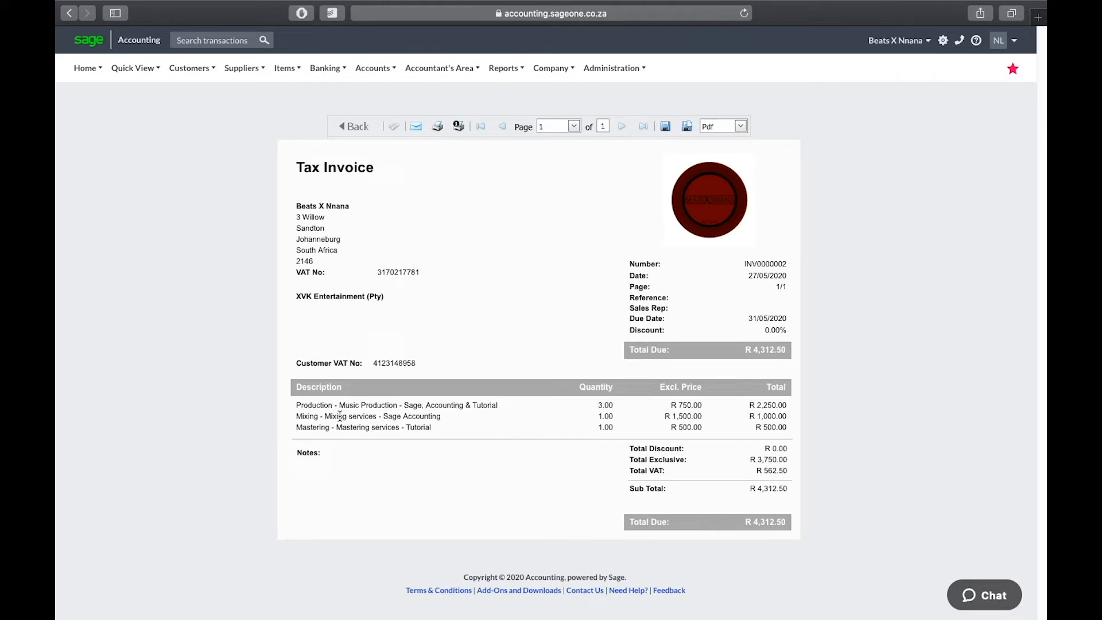
drag(295, 405, 361, 406)
click(375, 407)
drag(333, 404, 273, 404)
click(359, 404)
drag(301, 405, 396, 408)
Step: Go back to invoice INV0000002 for XVK Entertainment and save it at R 4,312.50
click(356, 129)
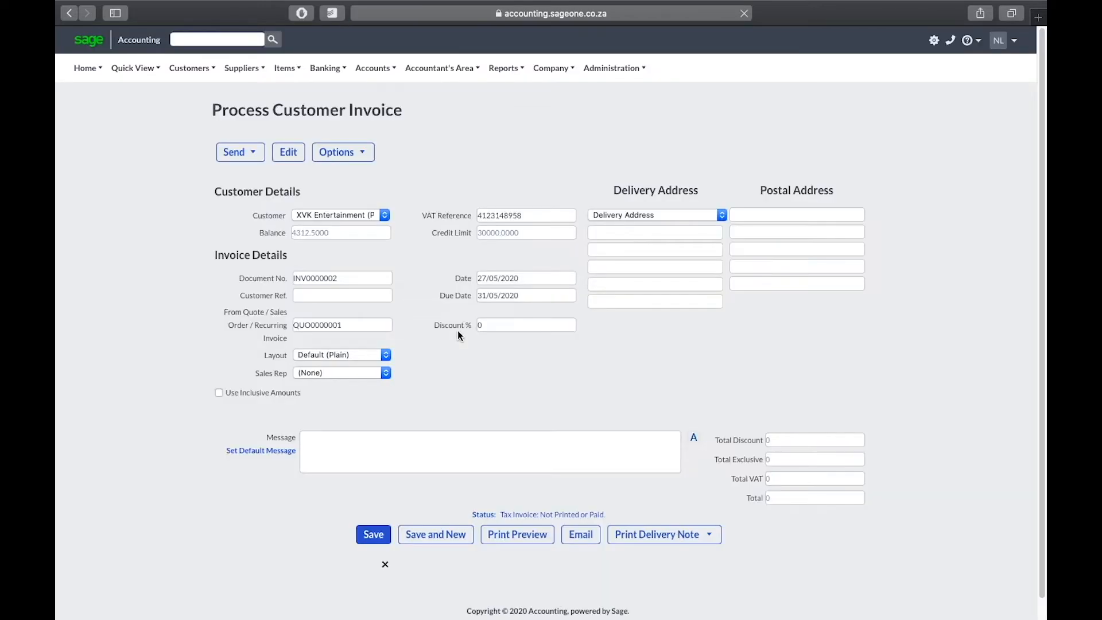
scroll(526, 439, down, 3)
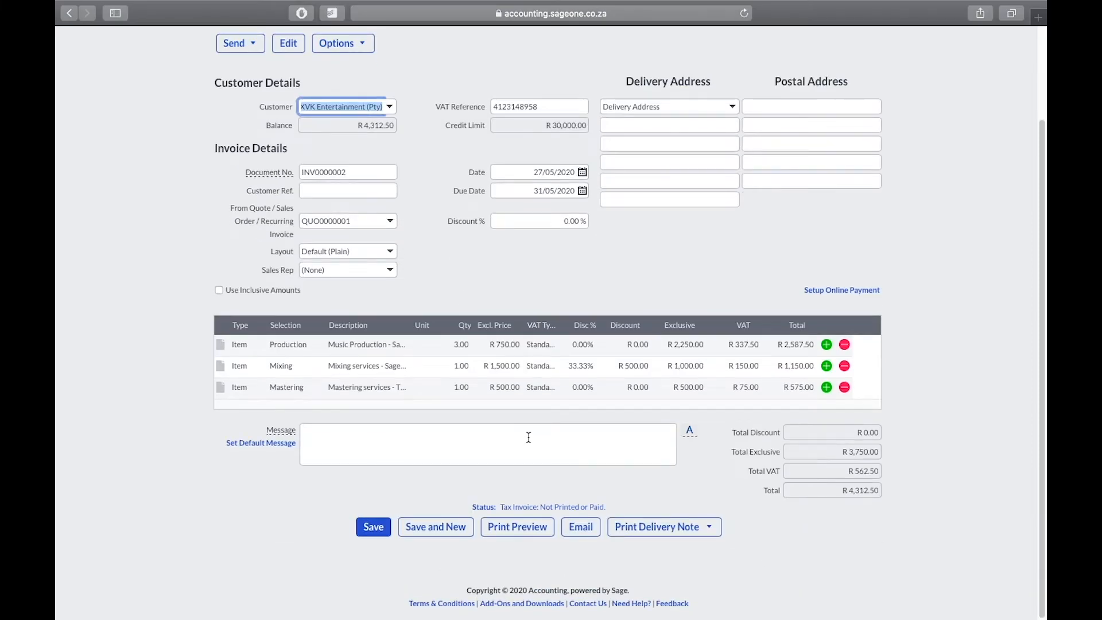
click(370, 529)
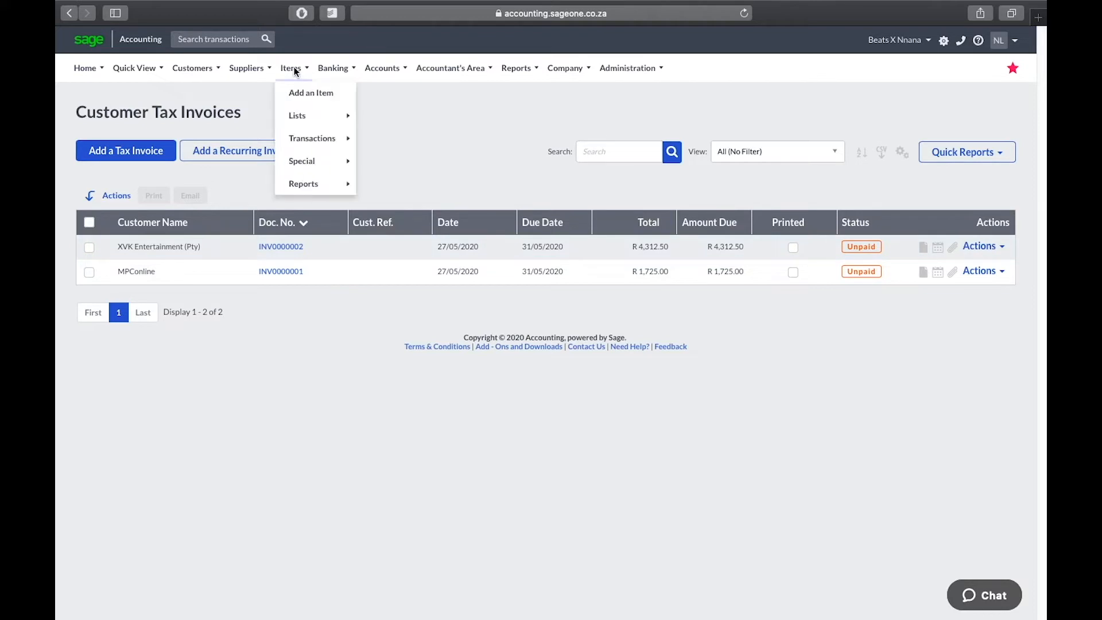
Step: Create a receipt from invoice INV0000002 with an amount of R 4,000.00
mouse_move(193, 67)
mouse_move(222, 141)
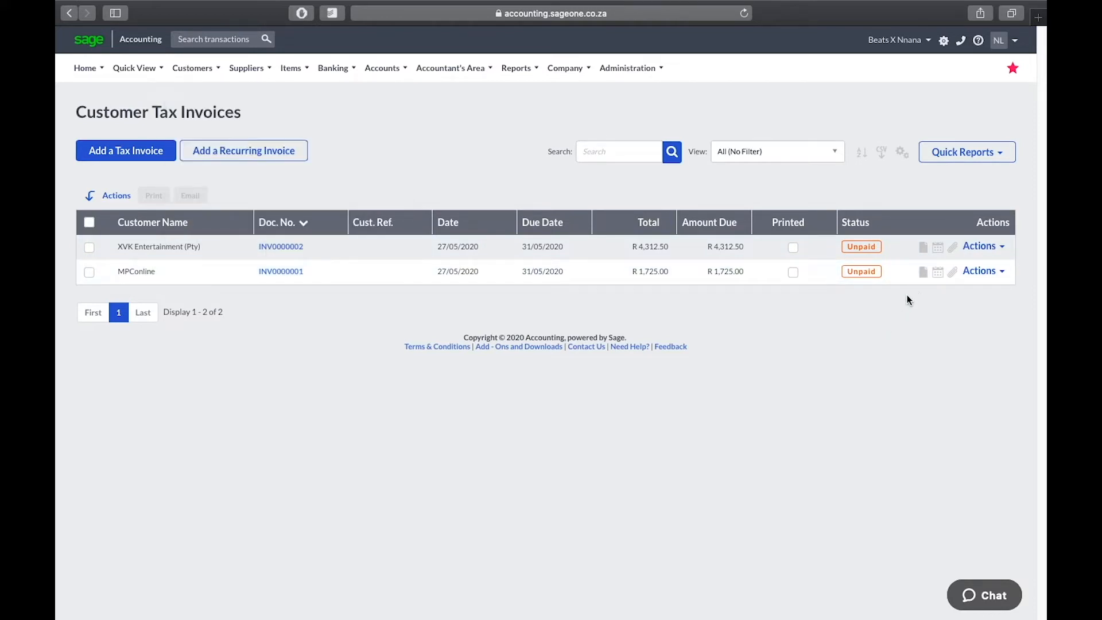
click(994, 253)
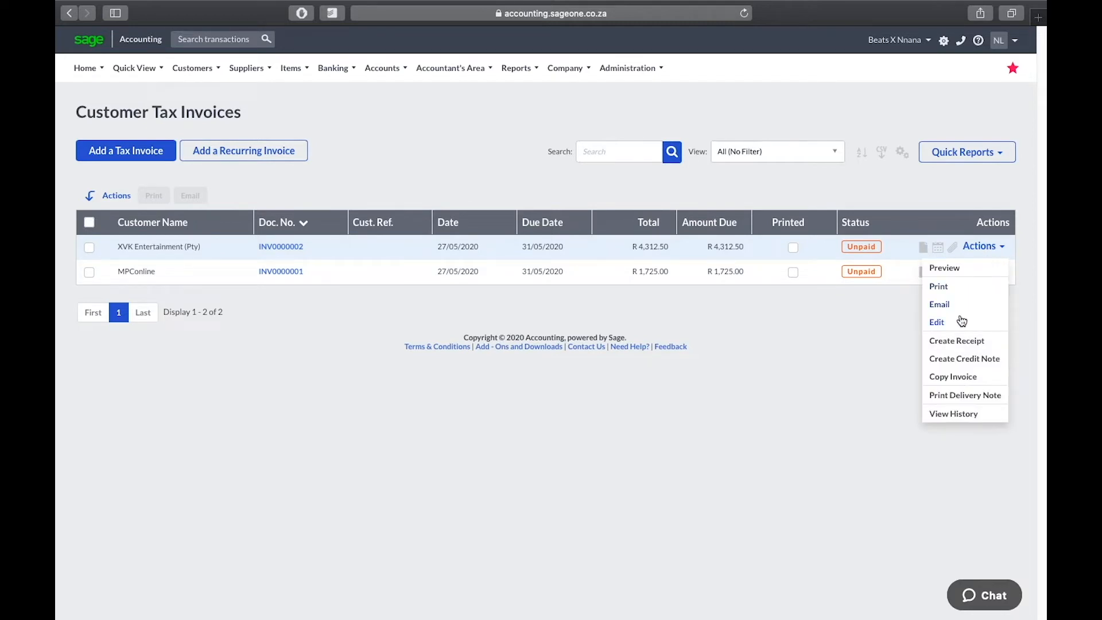
click(974, 345)
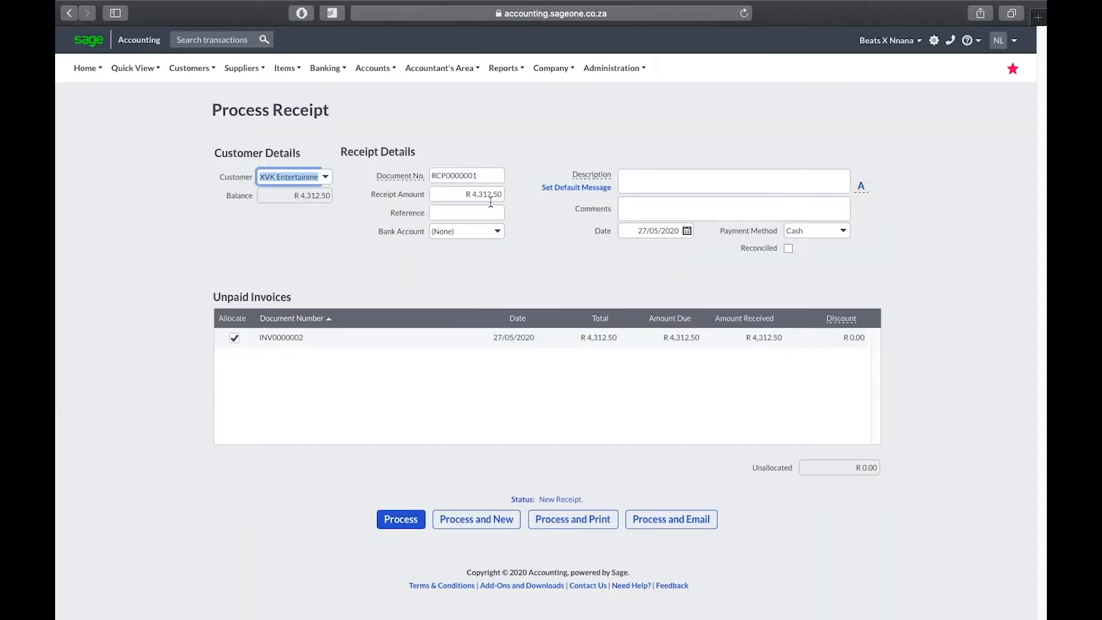
click(470, 194)
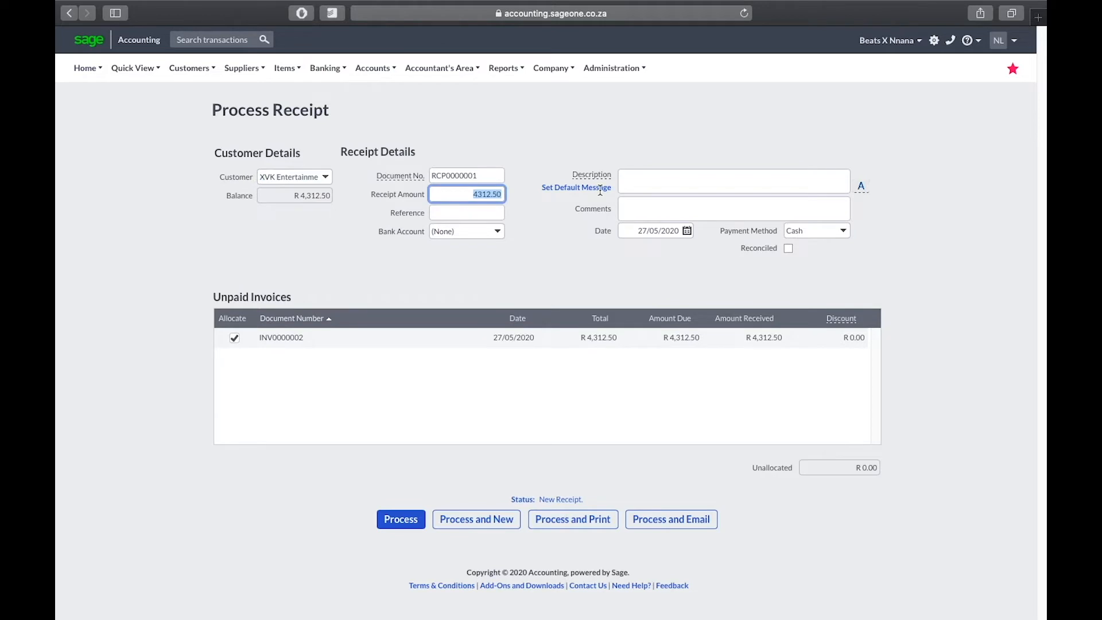
text(4)
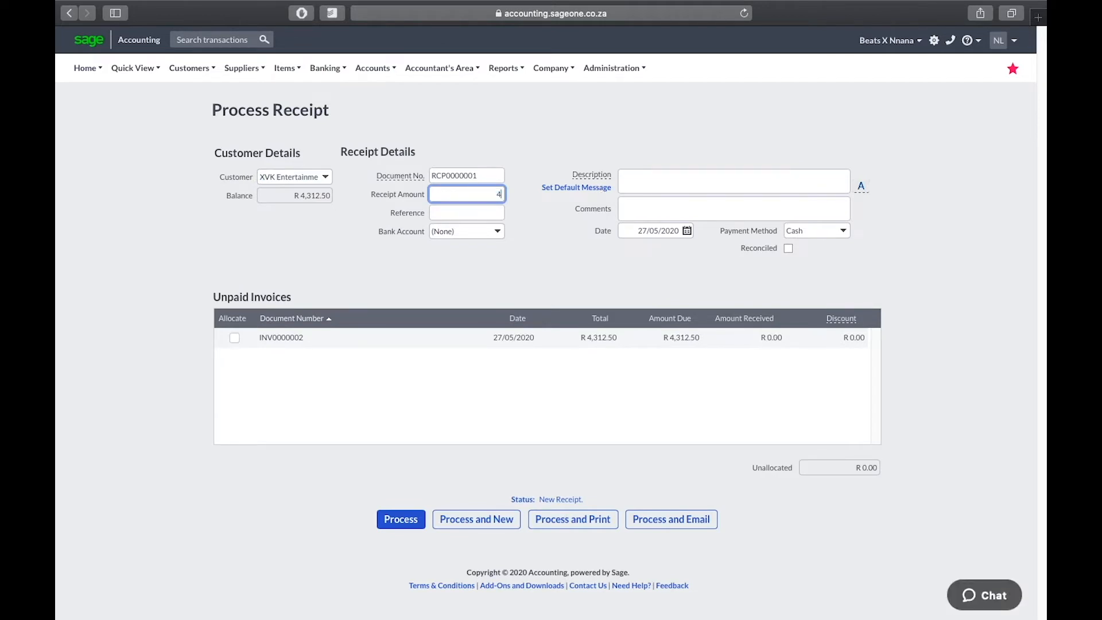
text(000)
click(481, 213)
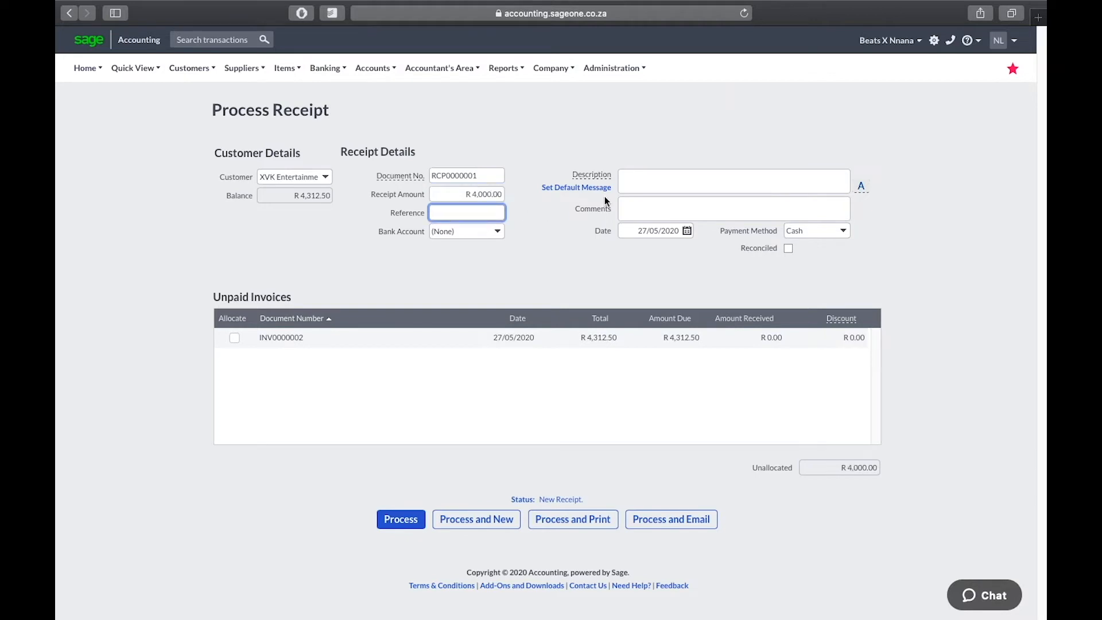
Step: Set the receipt's payment method to EFT and allocate it to INV0000002
click(498, 232)
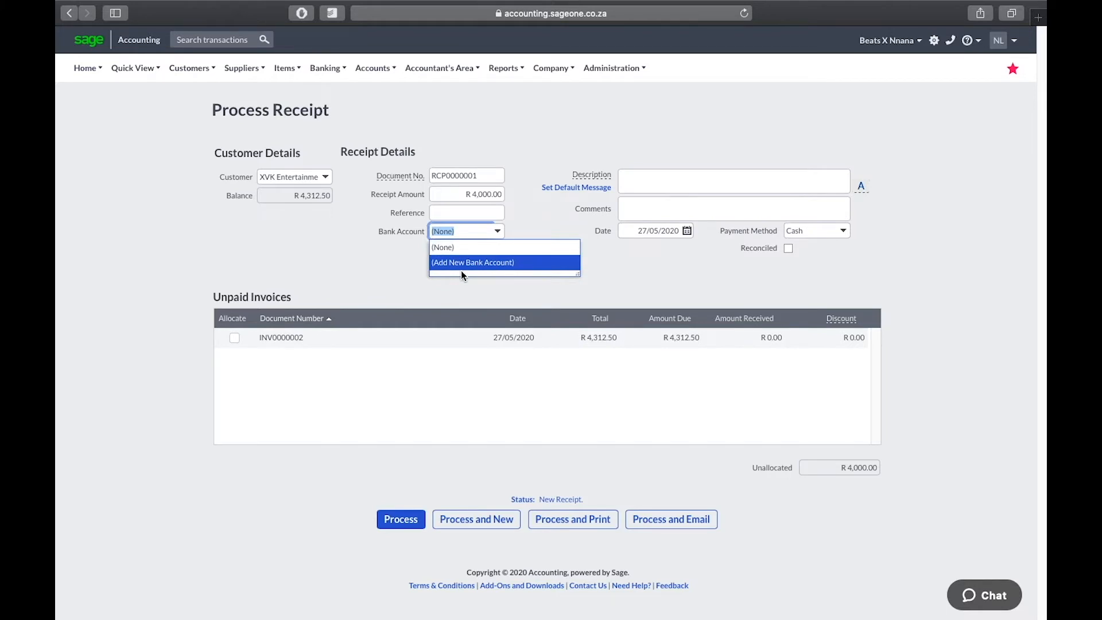
click(859, 233)
click(842, 234)
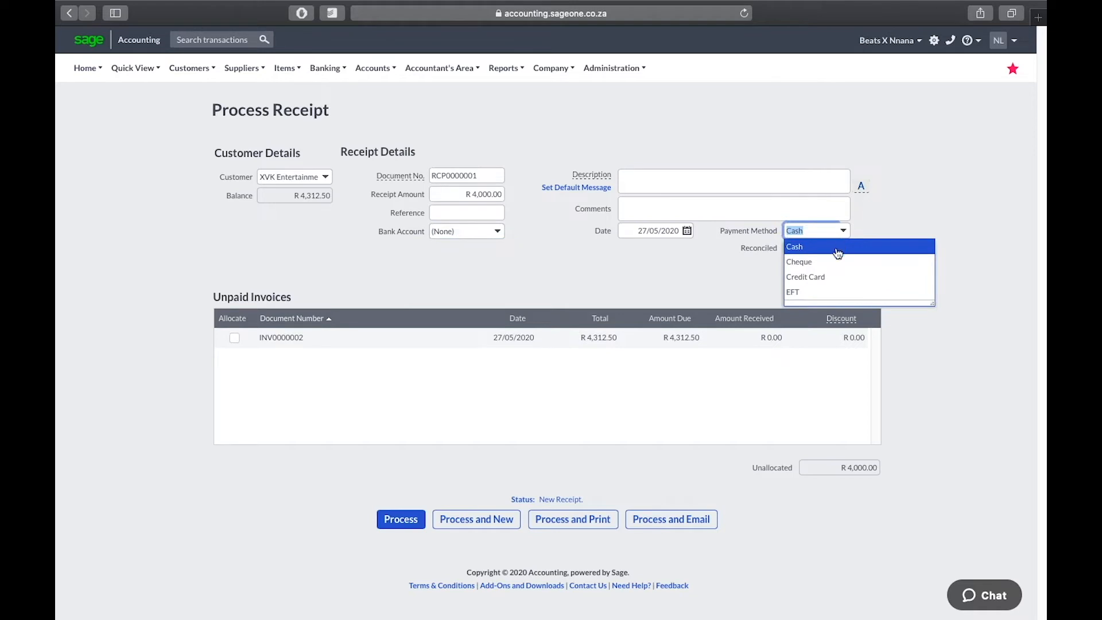
click(816, 292)
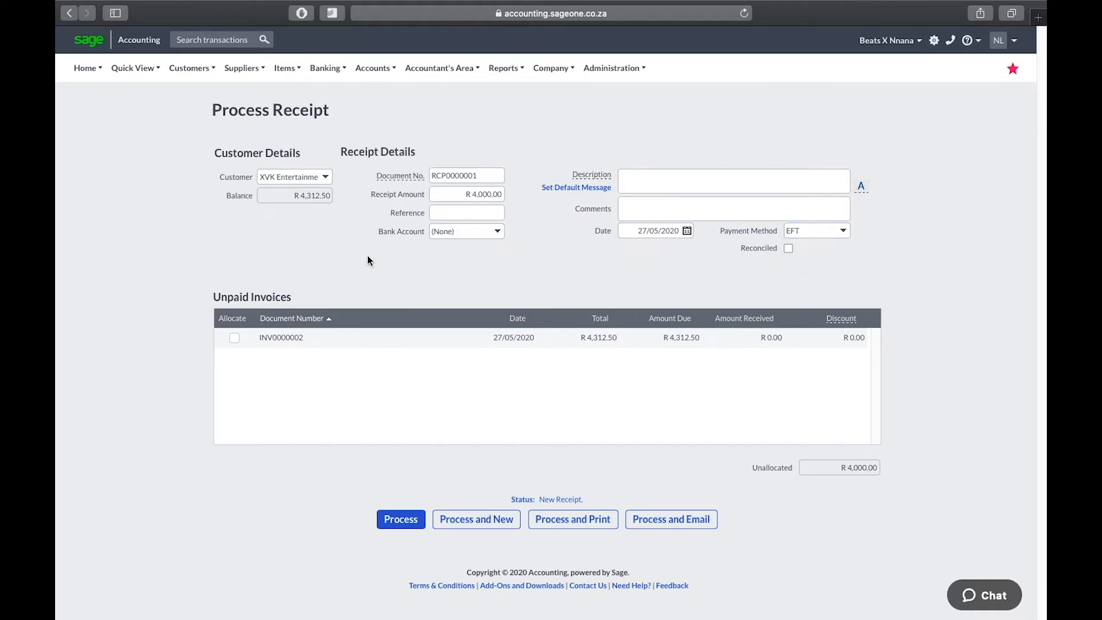
click(235, 338)
click(402, 525)
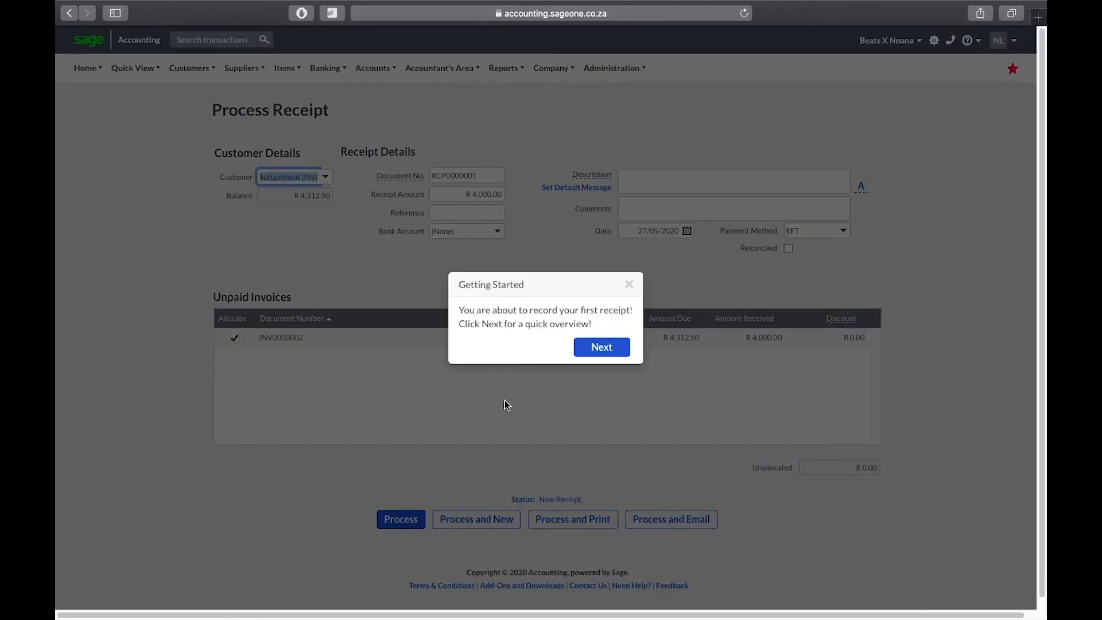
click(629, 284)
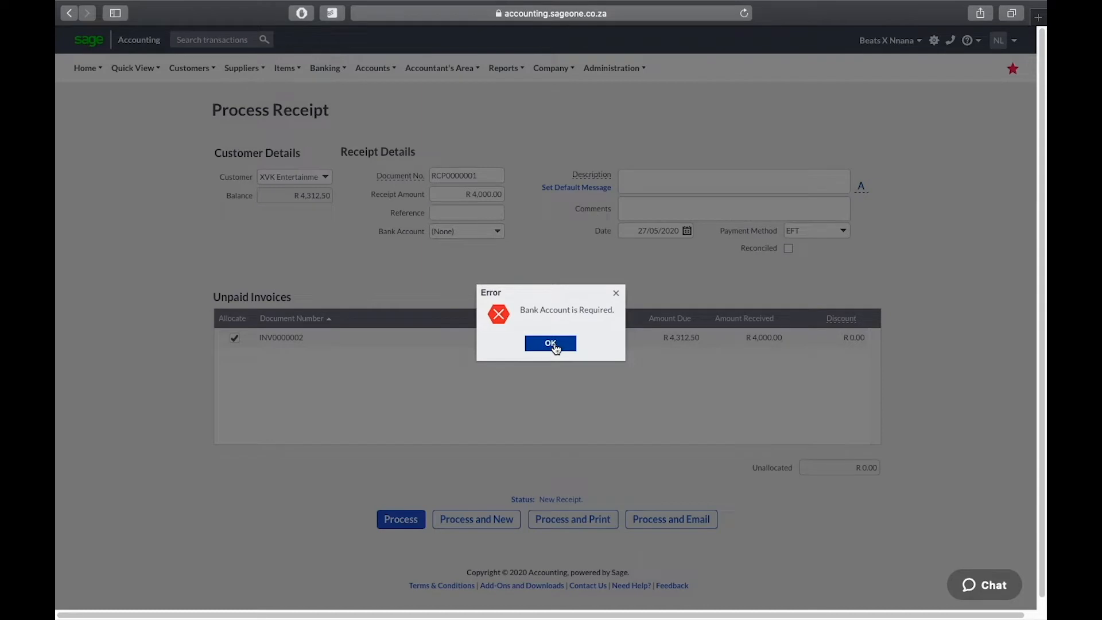
click(555, 347)
click(499, 234)
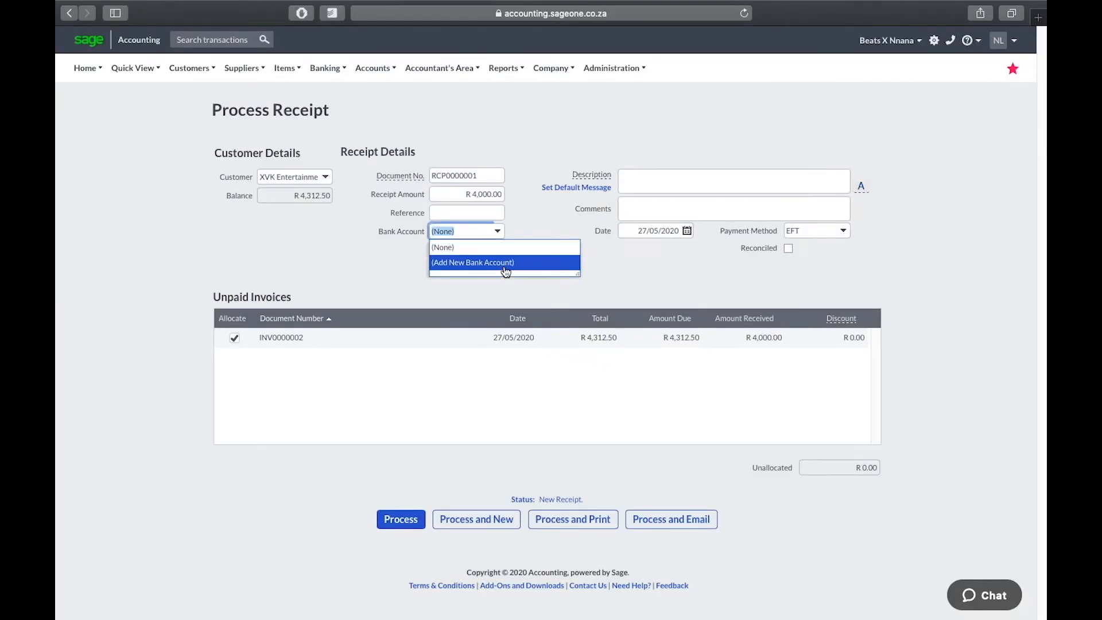
Step: Start a new bank account named FNB with a new category Music
click(505, 265)
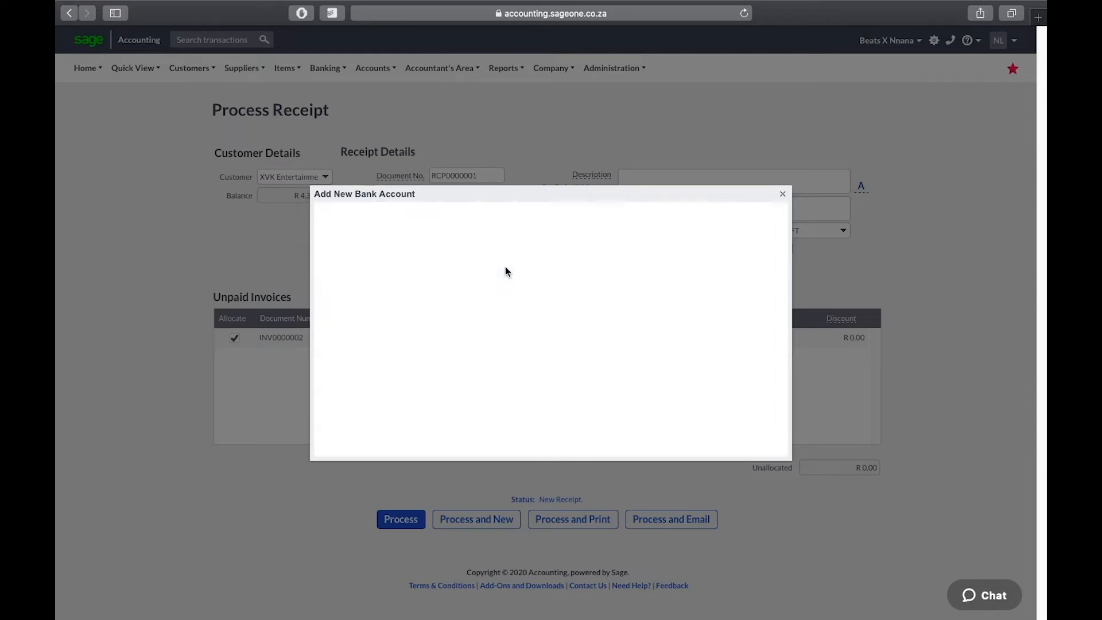
text(Fnb)
key(BackSpace)
key(BackSpace)
text(NB)
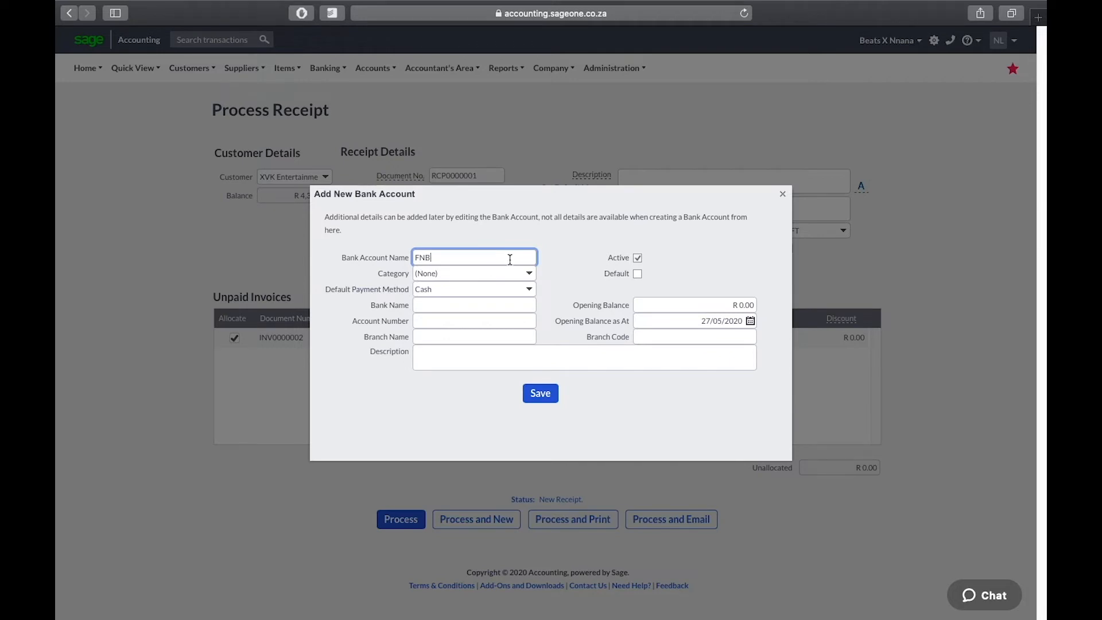
click(532, 274)
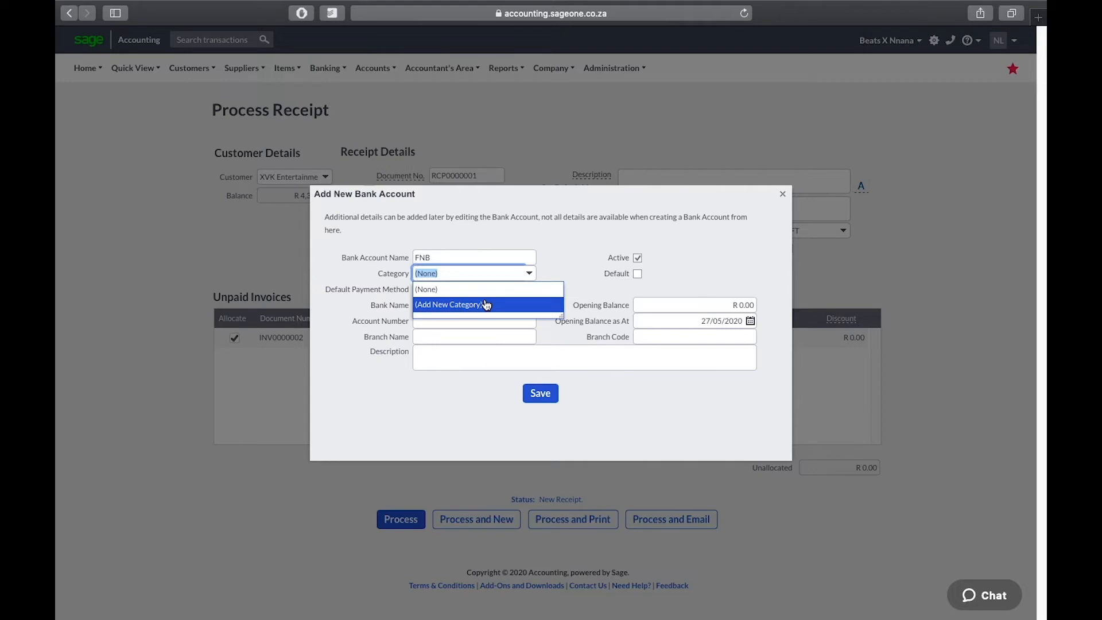
click(485, 304)
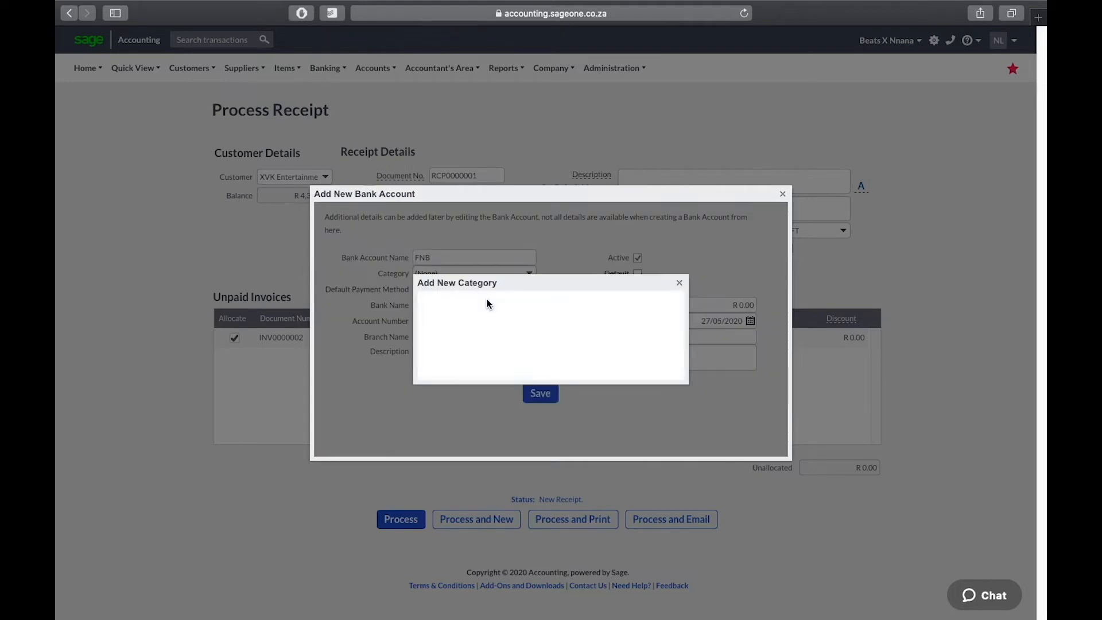
text(Music)
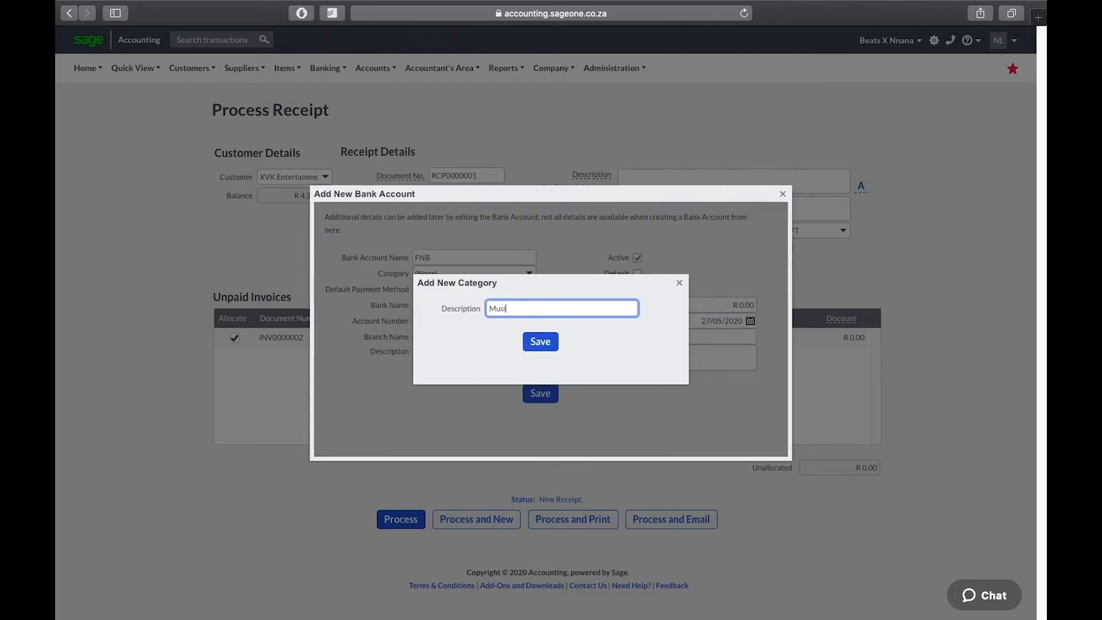
click(522, 342)
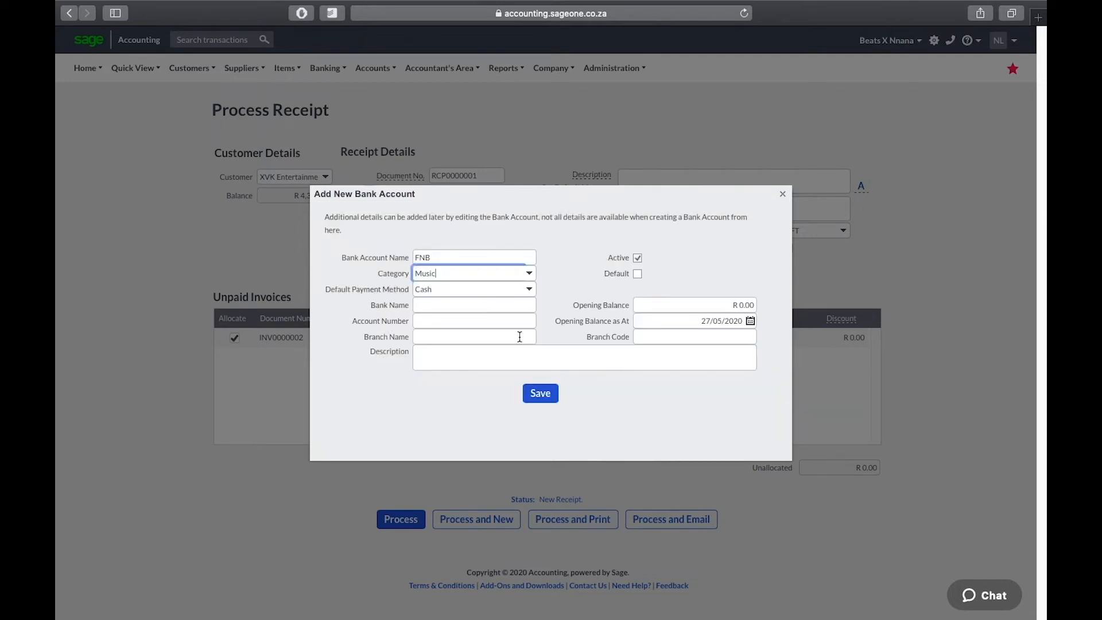
Step: Enter bank name First national Bank, account number 12345002 and branch 12342
click(470, 310)
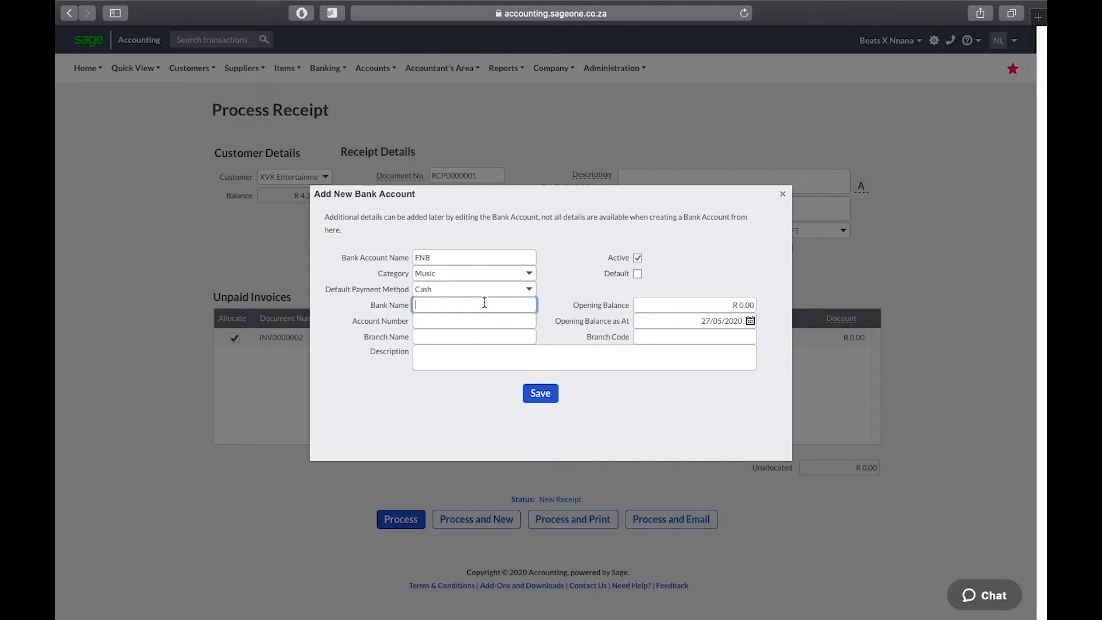
text(First national Bank)
key(Tab)
text(12345002)
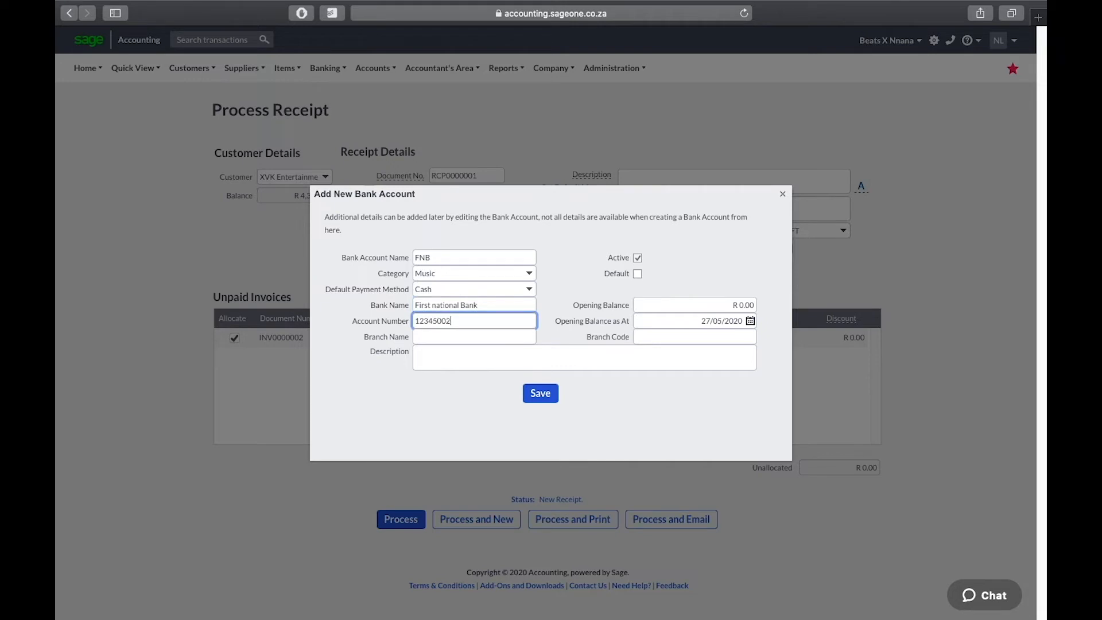
key(Tab)
text(12342)
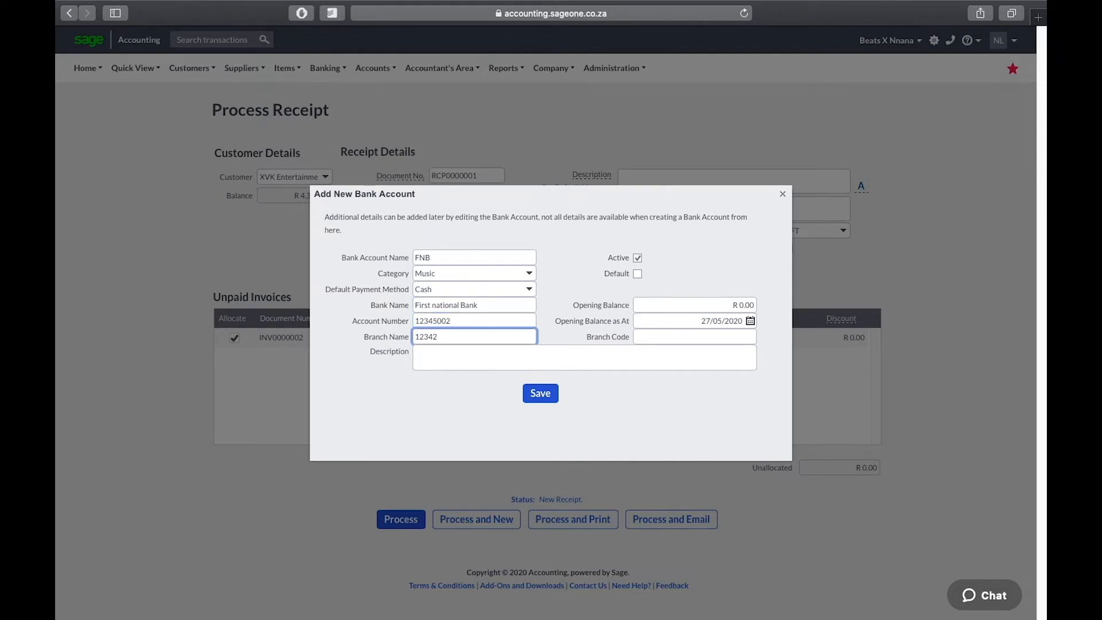
key(Tab)
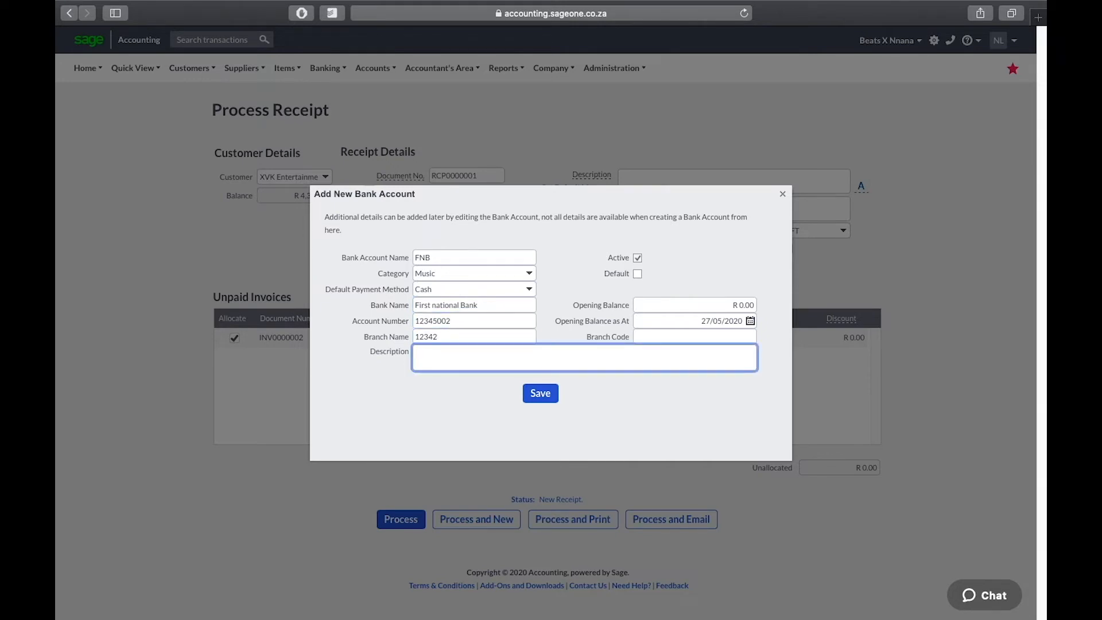
Step: Set opening balance R 450,000.00, branch code 12342 and branch name sandton
click(729, 304)
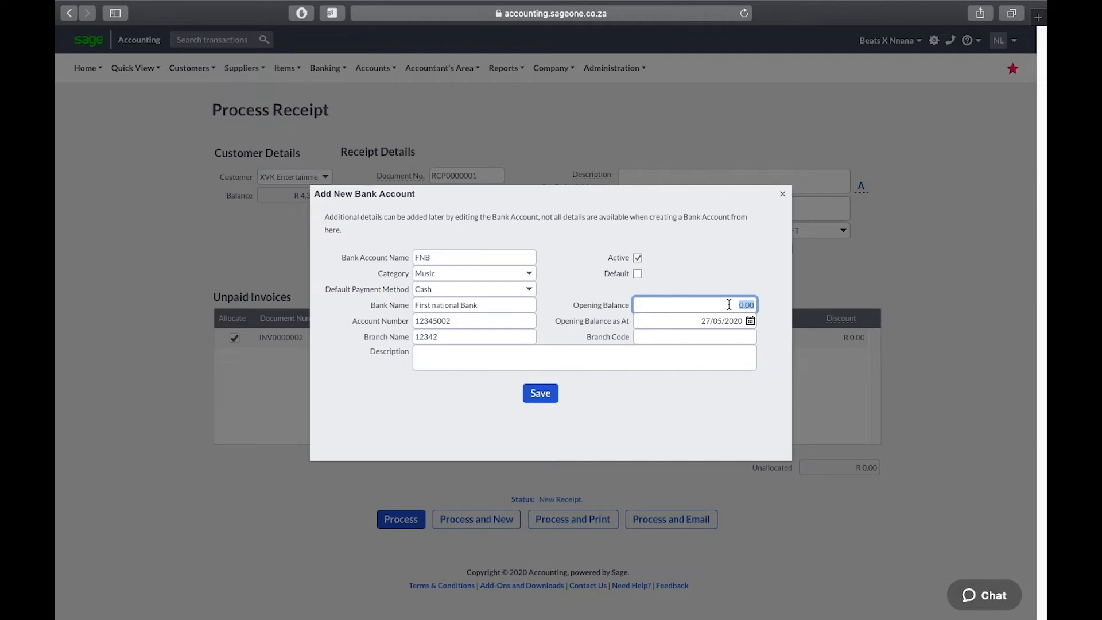
text(450000)
click(704, 360)
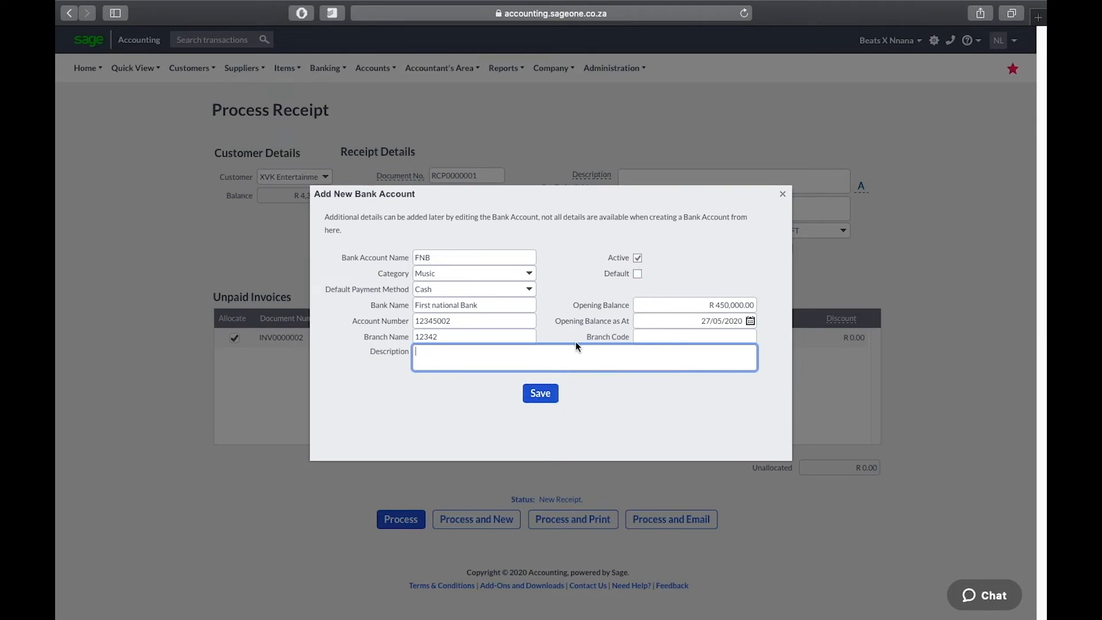
double_click(471, 339)
key(ctrl+c)
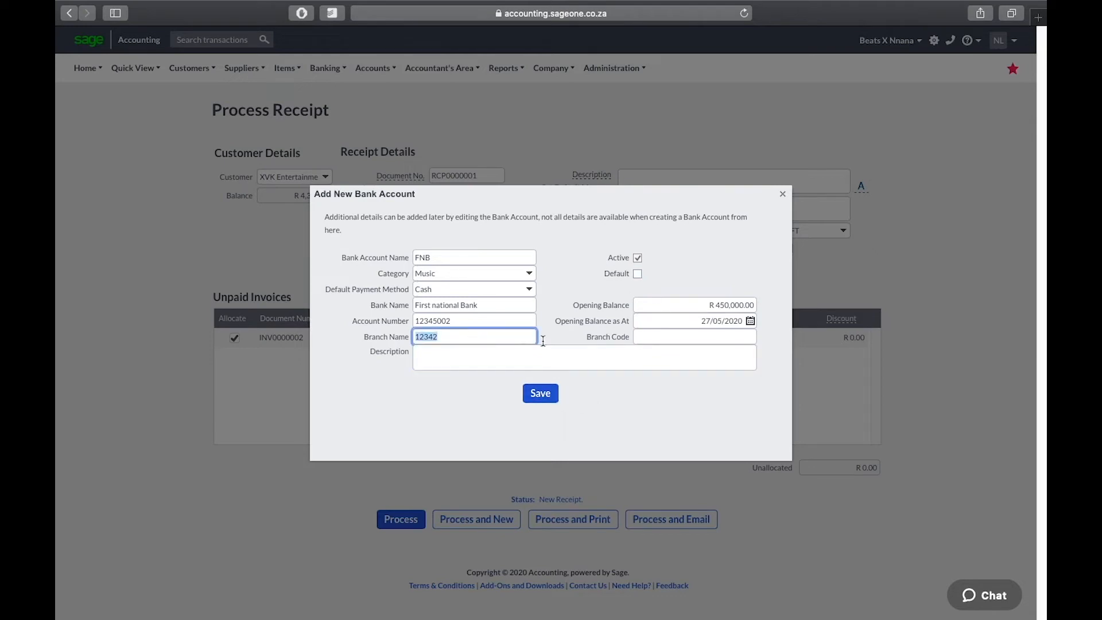
click(664, 341)
key(ctrl+v)
double_click(474, 341)
text(sandton)
Step: Save the FNB account, then process the R 4,000.00 receipt into FNB as EFT
click(540, 394)
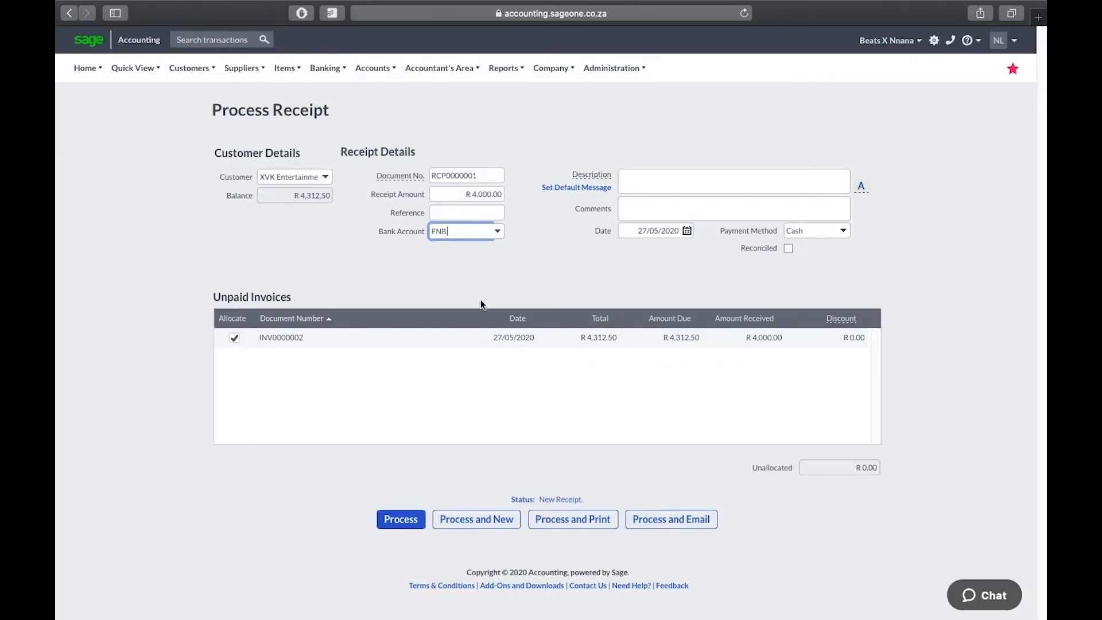
click(646, 204)
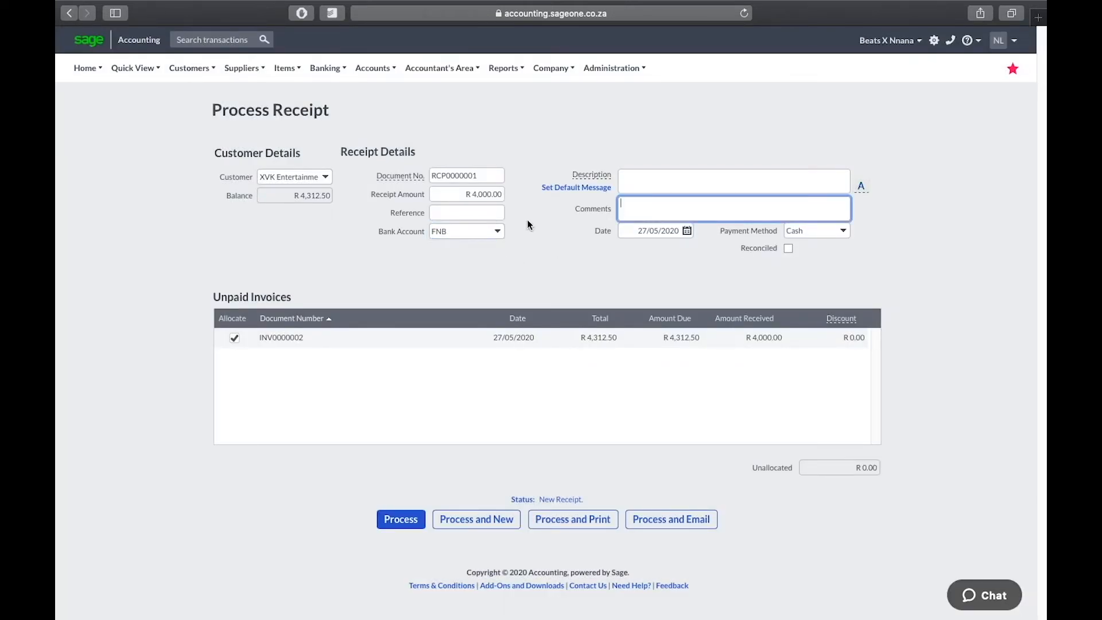
click(497, 232)
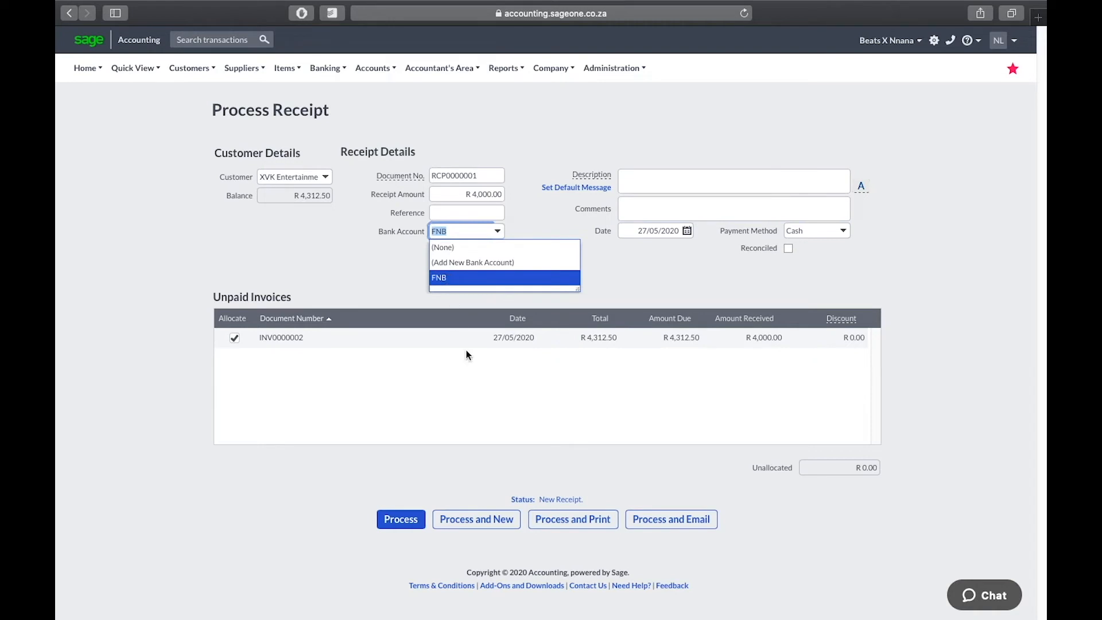
click(508, 436)
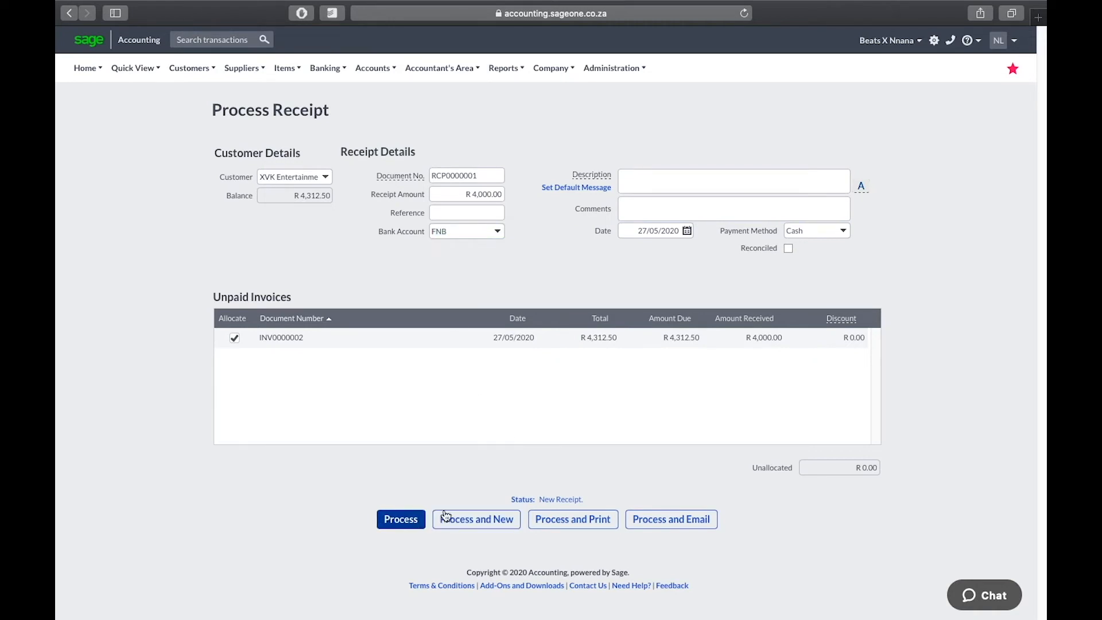
click(843, 230)
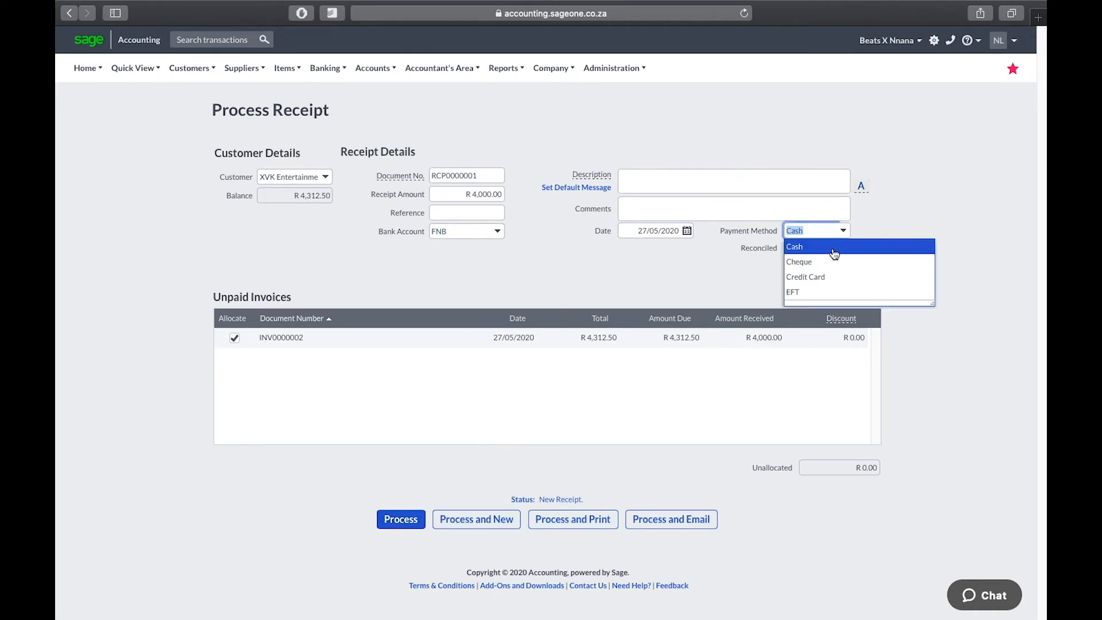
click(815, 292)
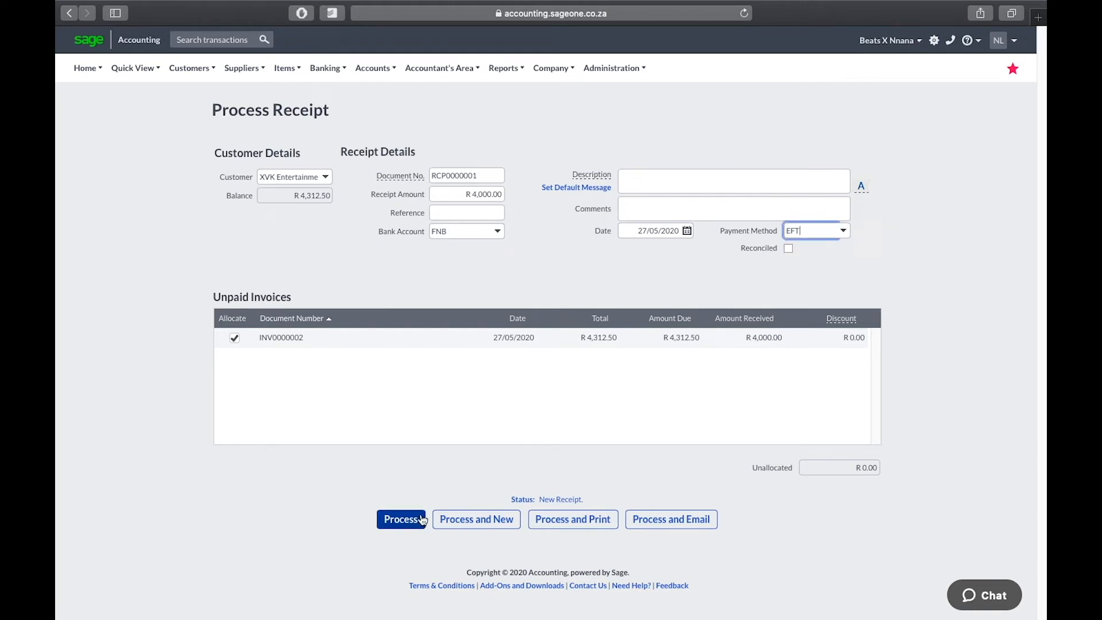
click(401, 523)
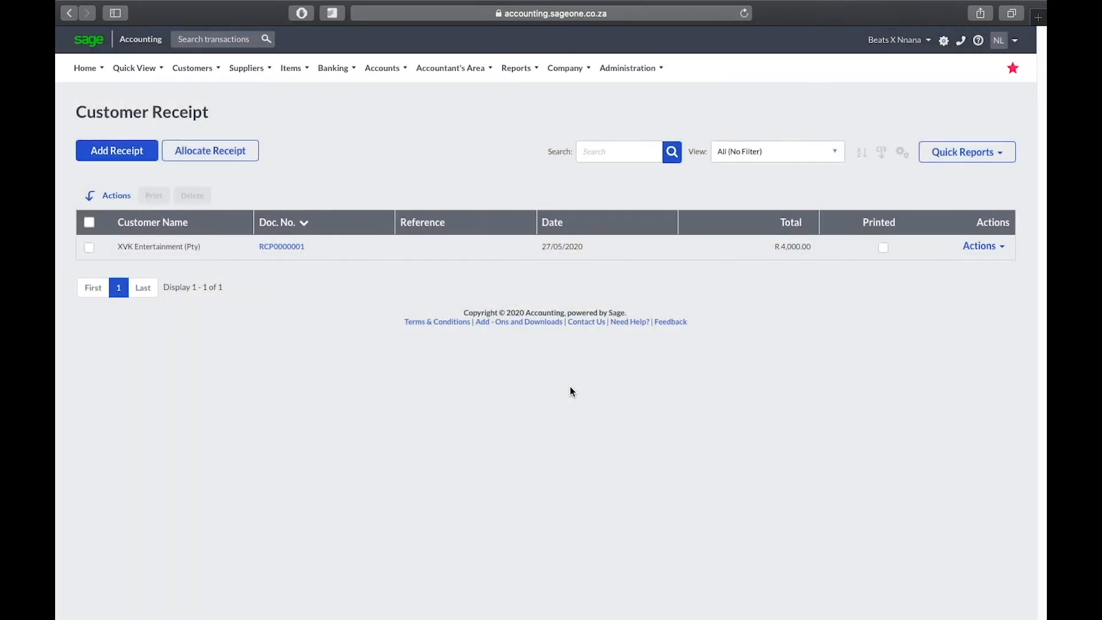
Step: Go through My Workspace to Customer Receipts and add new receipt RCP0000002
click(205, 69)
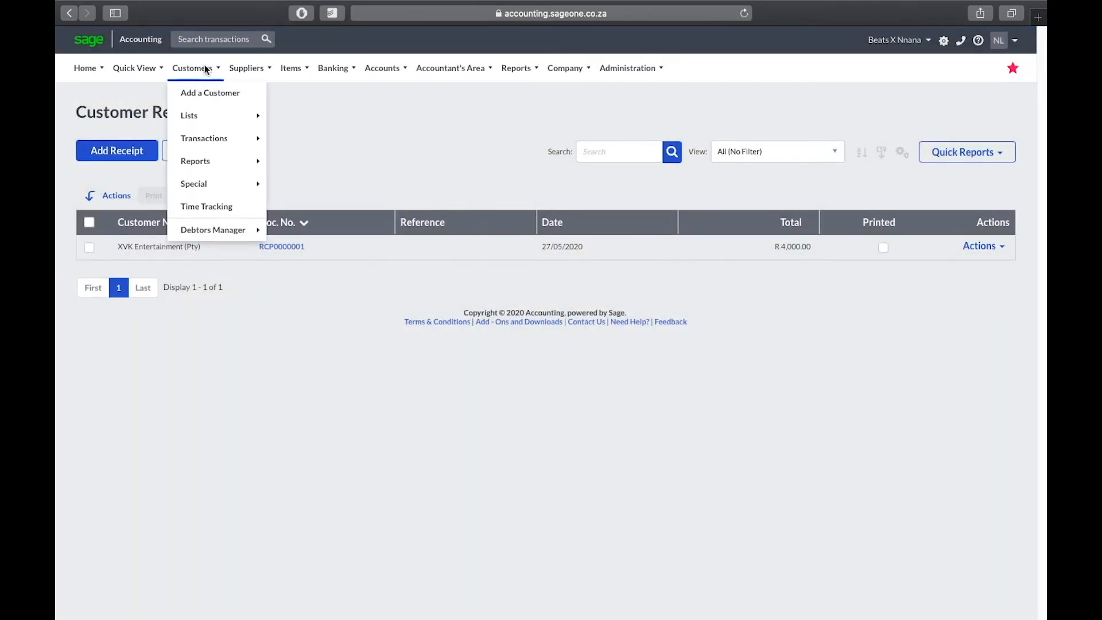
mouse_move(102, 68)
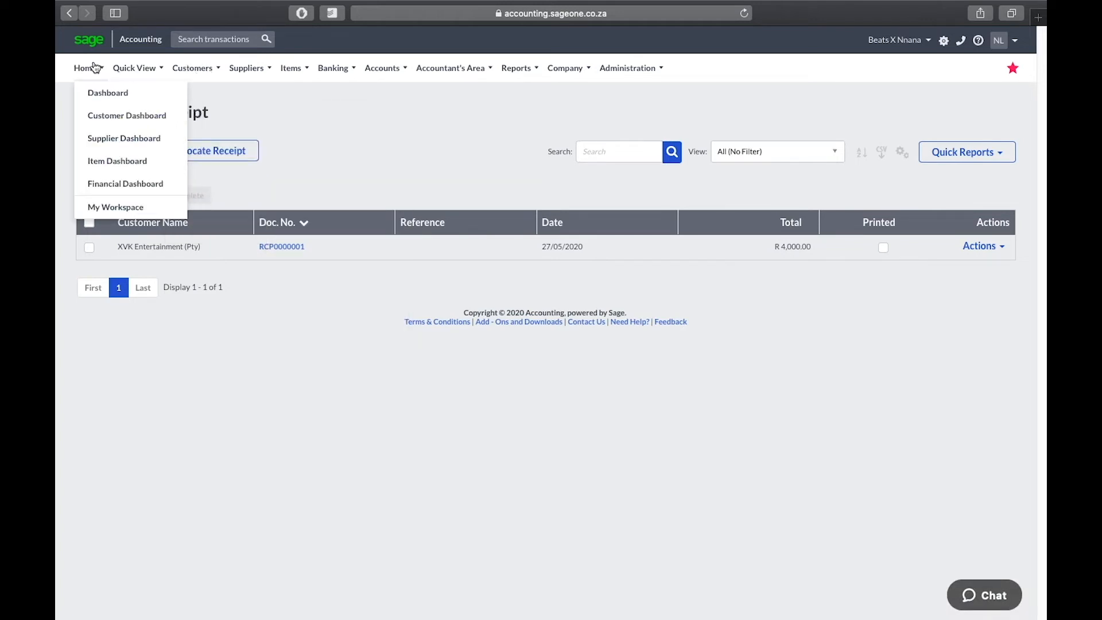
click(113, 202)
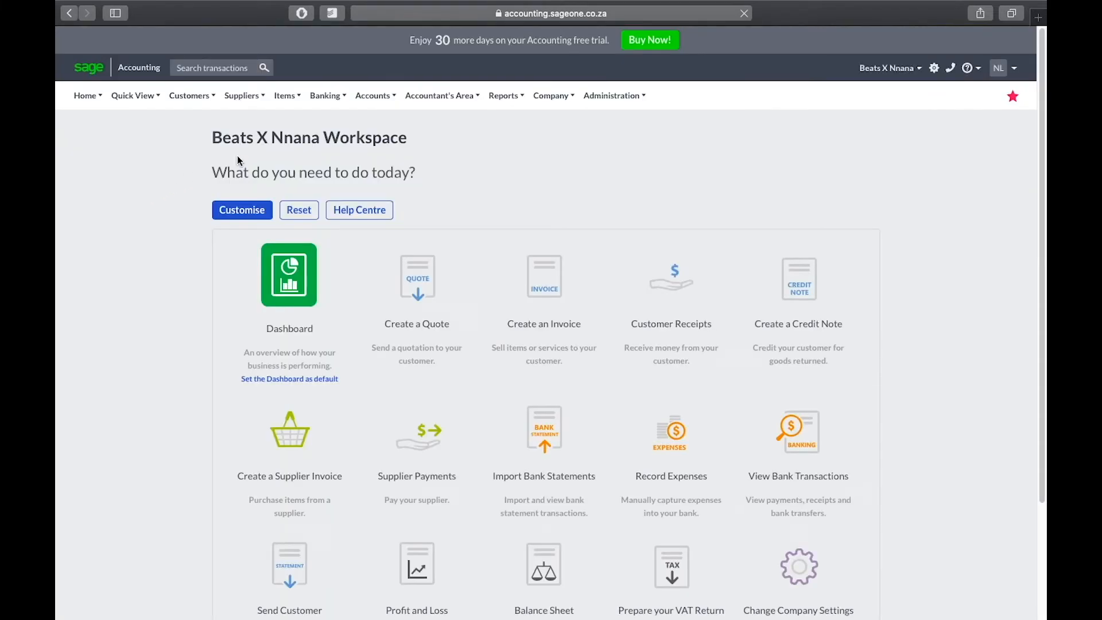
mouse_move(188, 98)
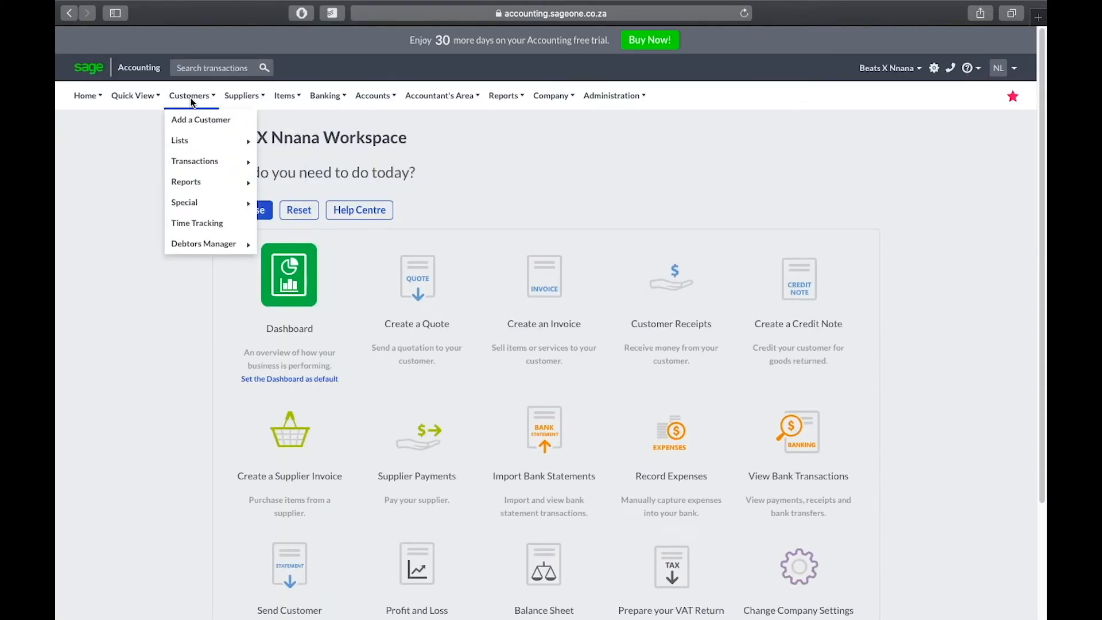
mouse_move(199, 184)
mouse_move(219, 158)
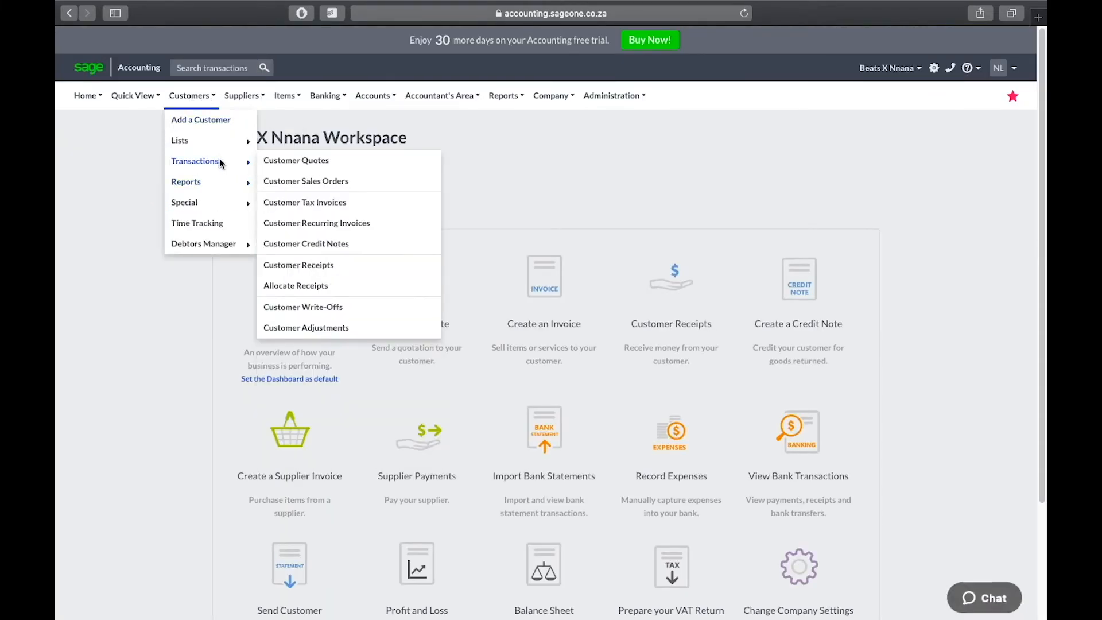
click(335, 270)
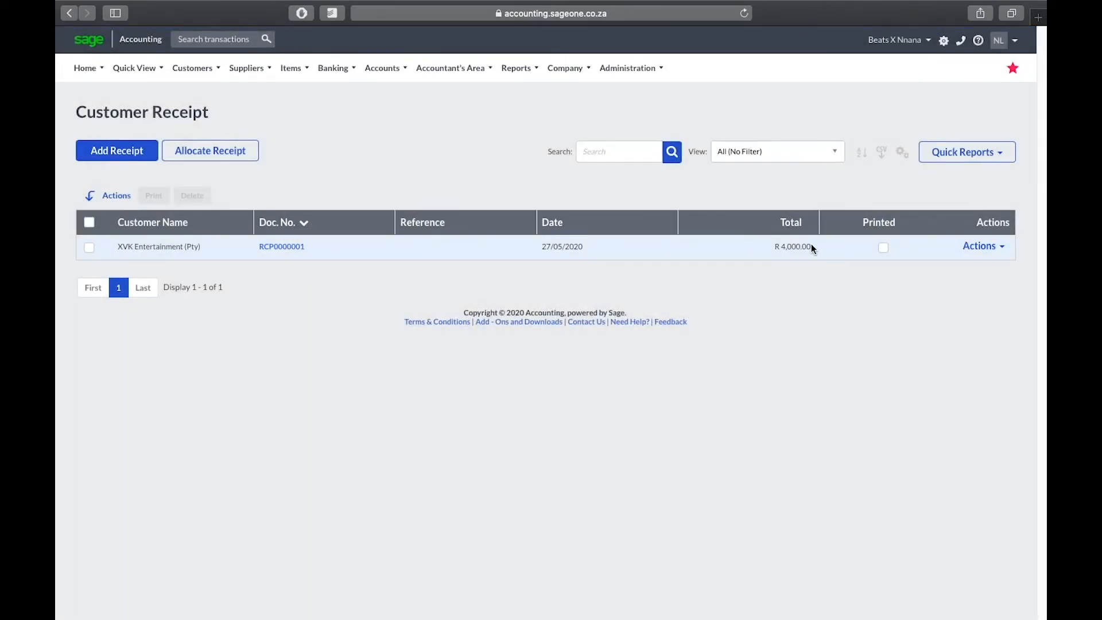
click(140, 149)
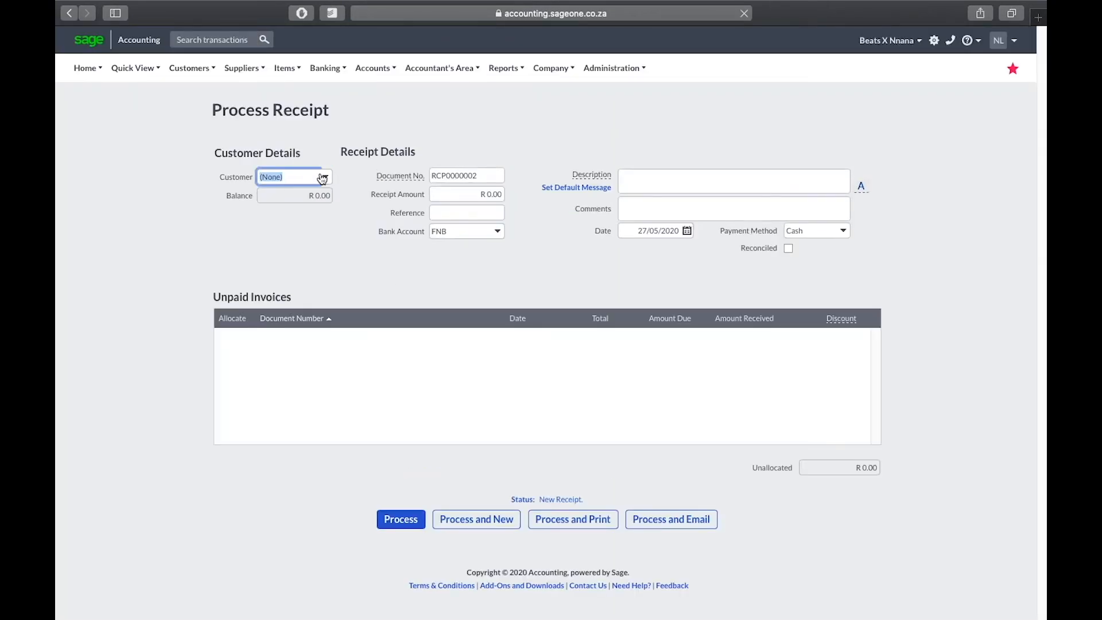
Step: Choose MPConline as the customer and start a new bank account named 'FNB - Tax and Consulting'
click(323, 178)
click(318, 225)
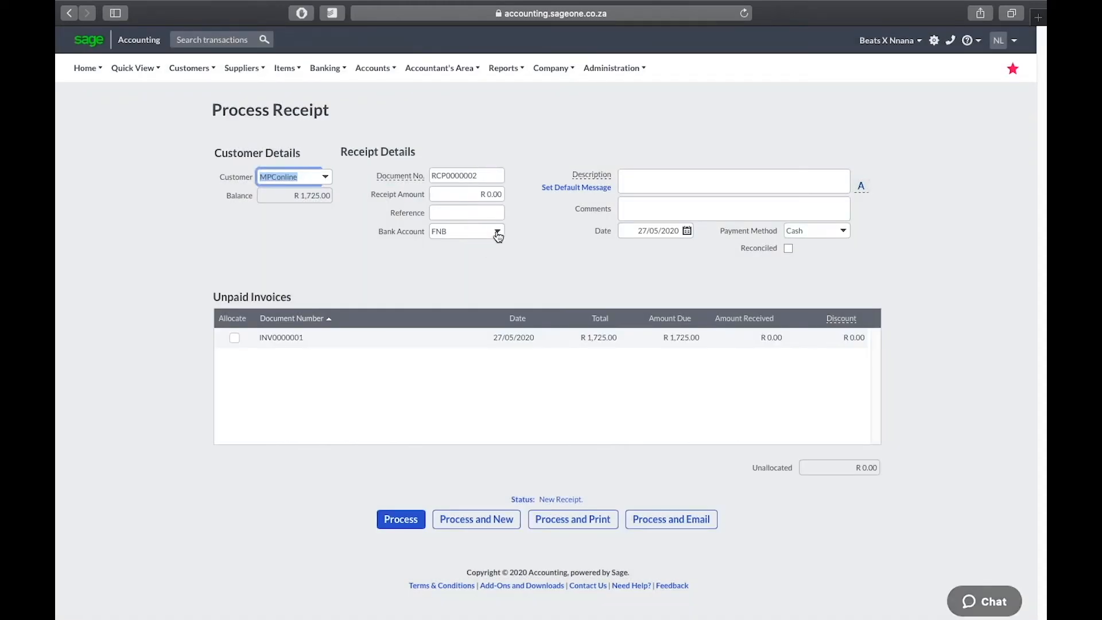
click(497, 232)
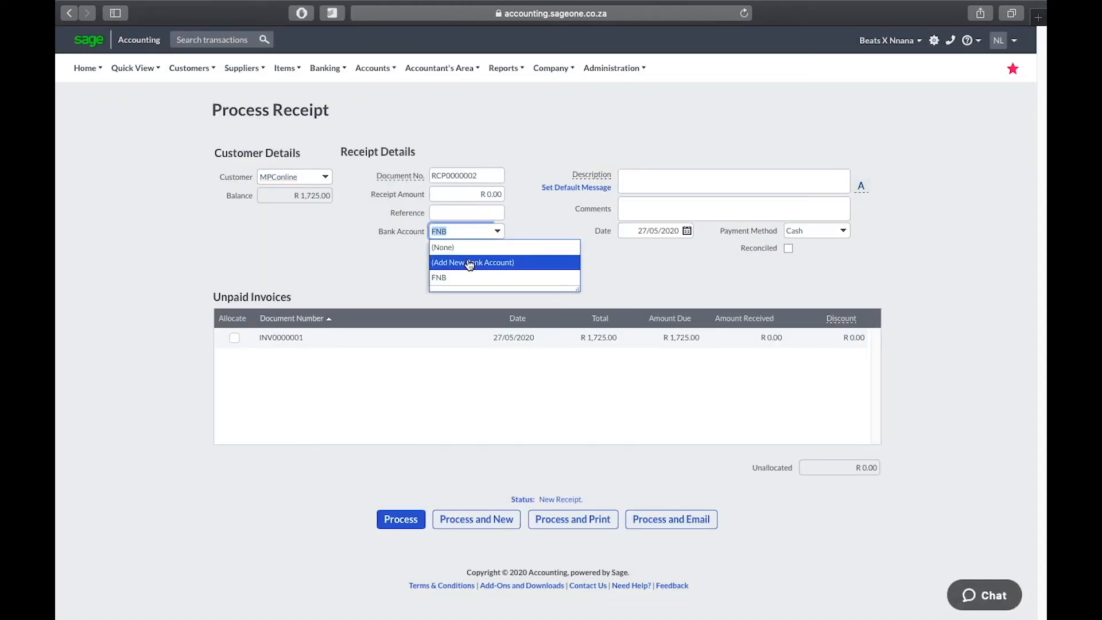
click(469, 264)
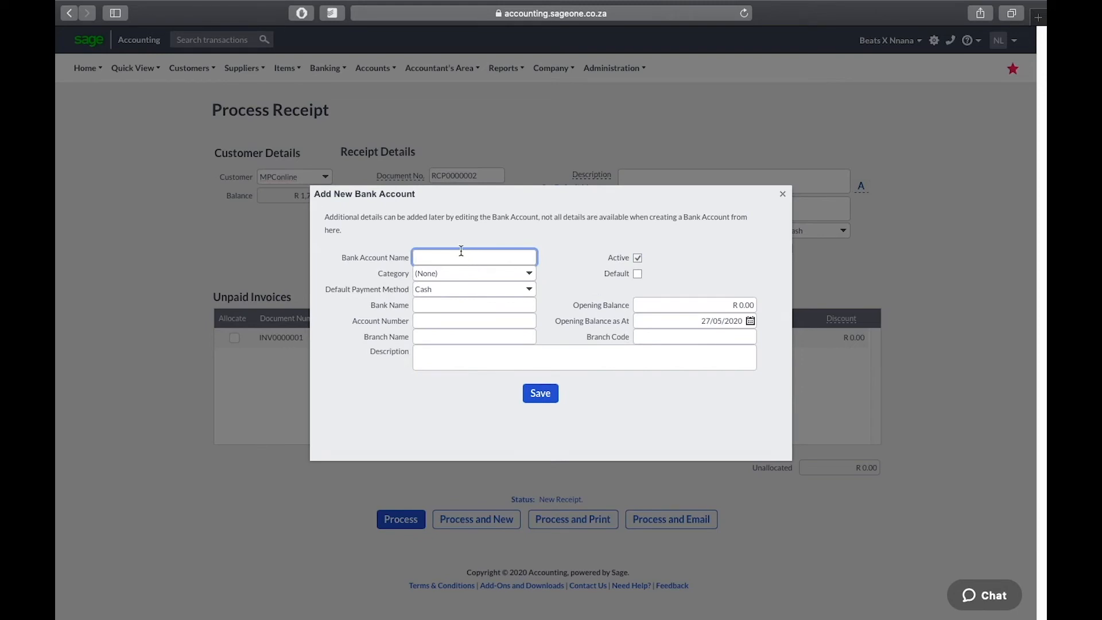
text(FNB - Tax and Consulting)
Step: Create and save a new account category 'Tax and Consulting' for the bank account
click(527, 275)
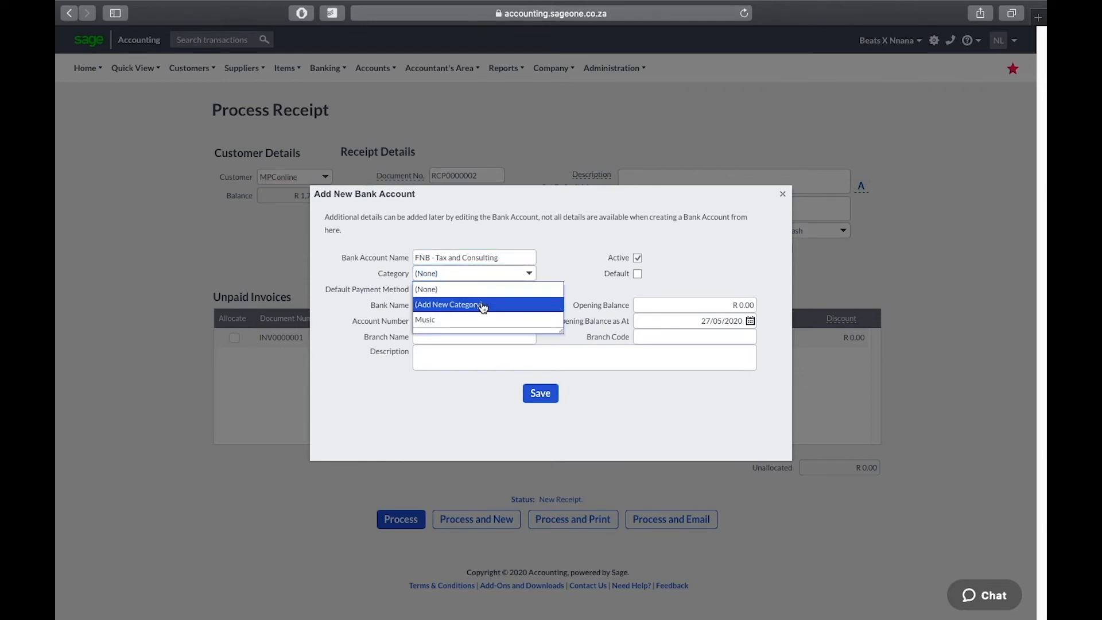
click(482, 305)
text(Tax and Co)
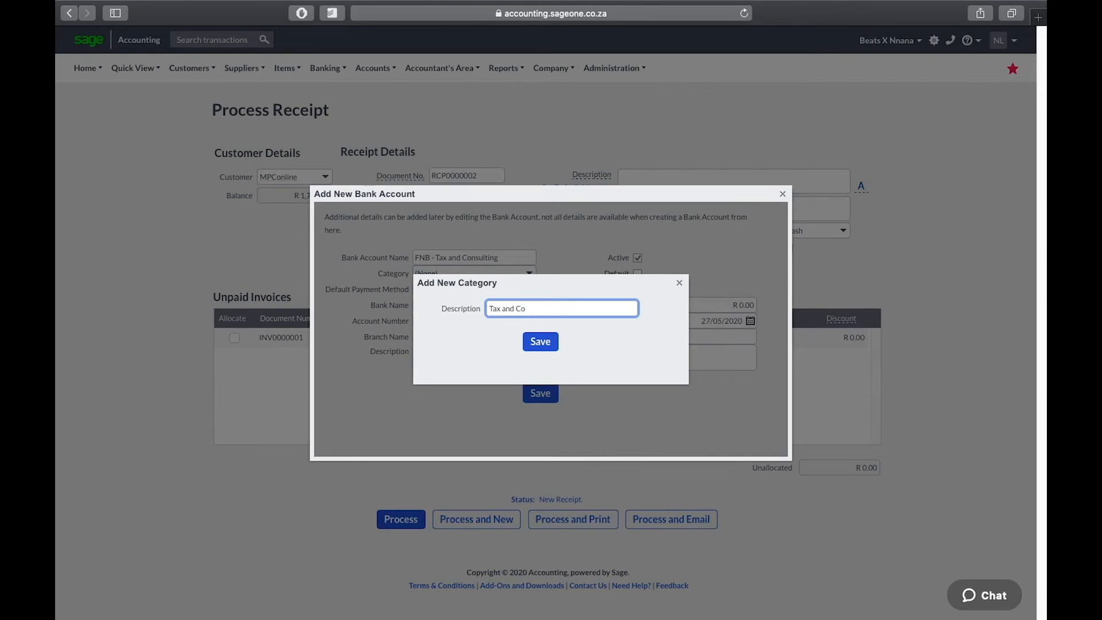
text(nsulting)
key(super+a)
click(542, 340)
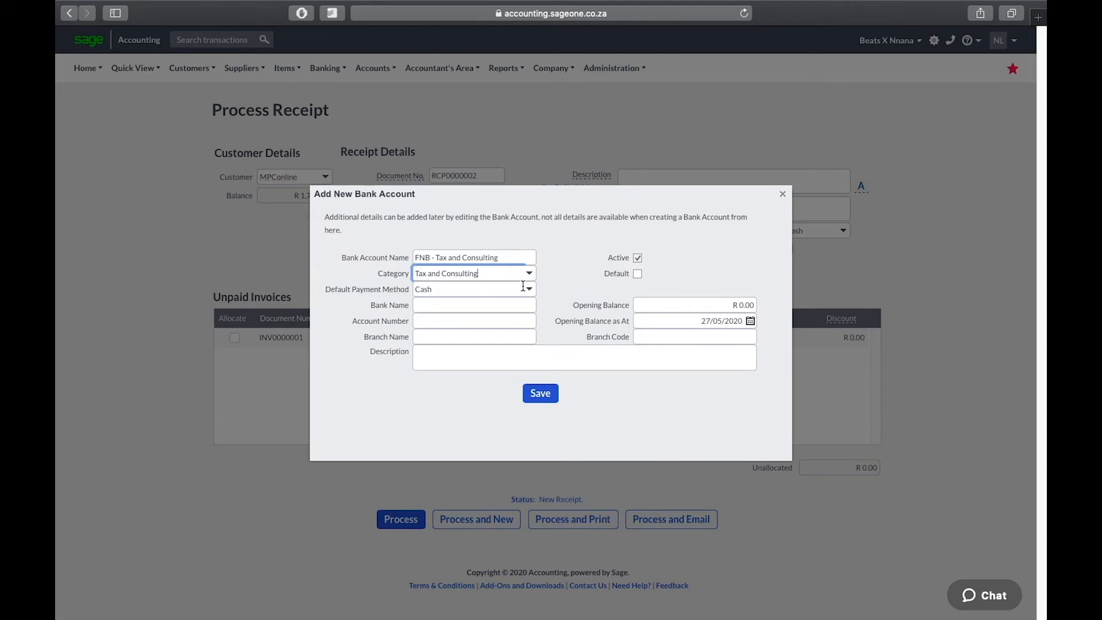
Step: Set the account's default payment method to EFT and opening balance to R 750,000.00
click(529, 289)
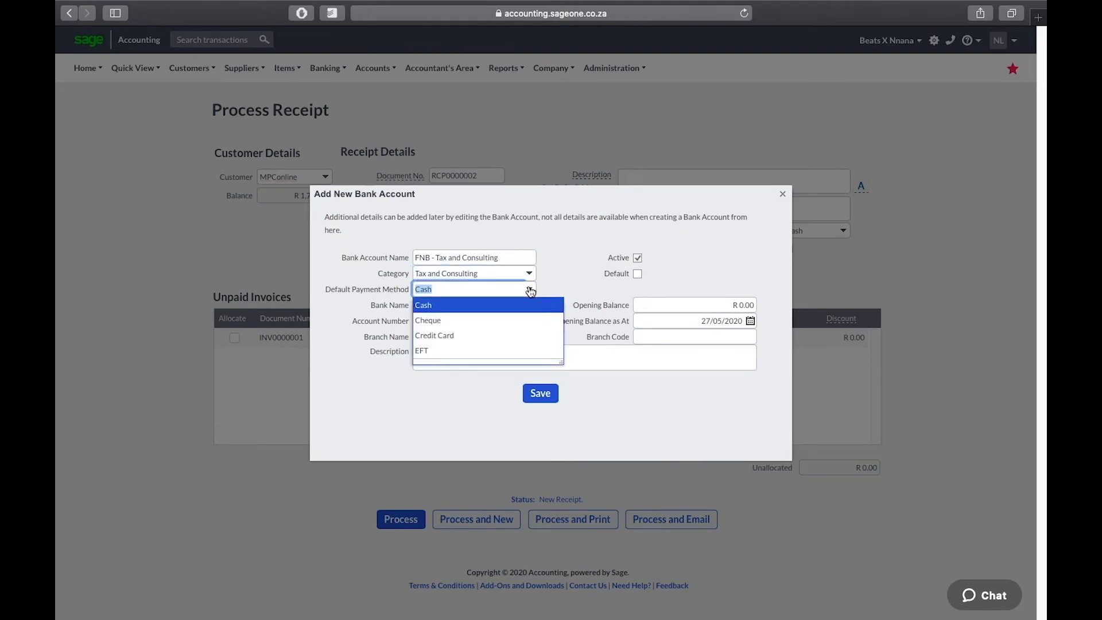
click(445, 353)
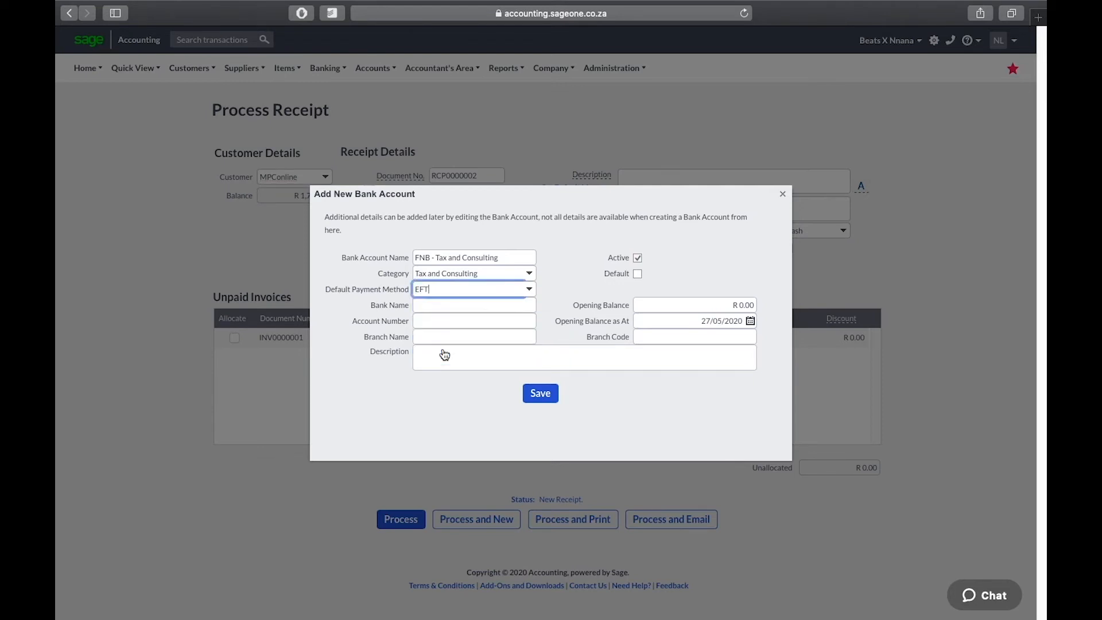
click(685, 308)
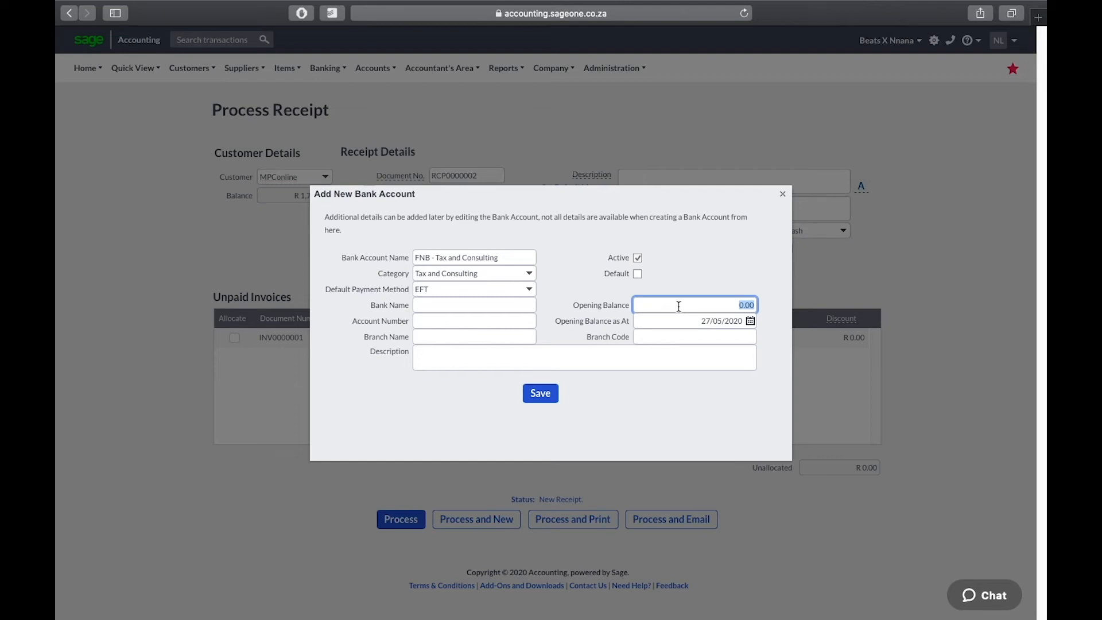
key(BackSpace)
text(75)
text(0,00)
text(0000)
click(666, 380)
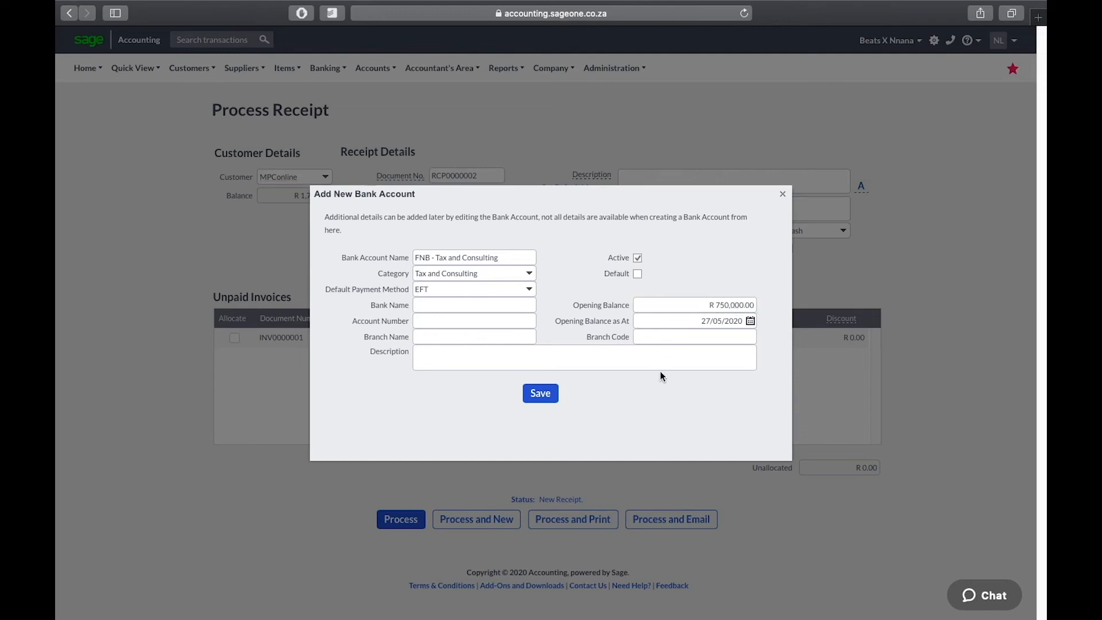
Step: Enter bank 'First national bank', the account number, branch Sandton and branch code 2394, then save
click(432, 306)
text(First national bank)
key(Tab)
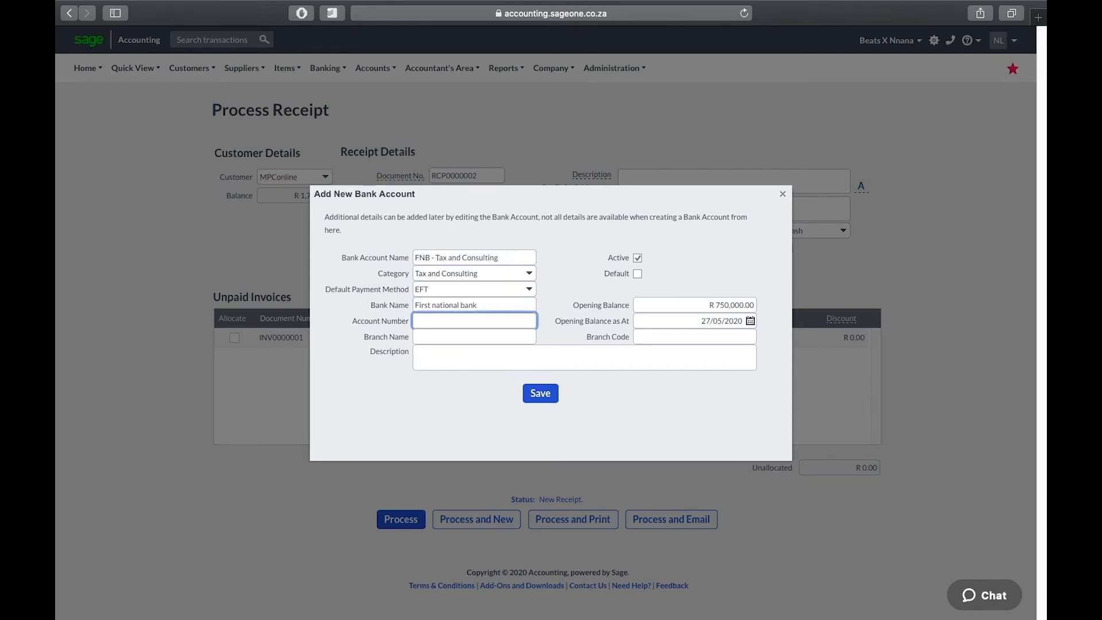
key(Tab)
text(Sandton)
key(Tab)
key(Tab)
key(Tab)
key(Tab)
key(Tab)
key(Tab)
text(23940)
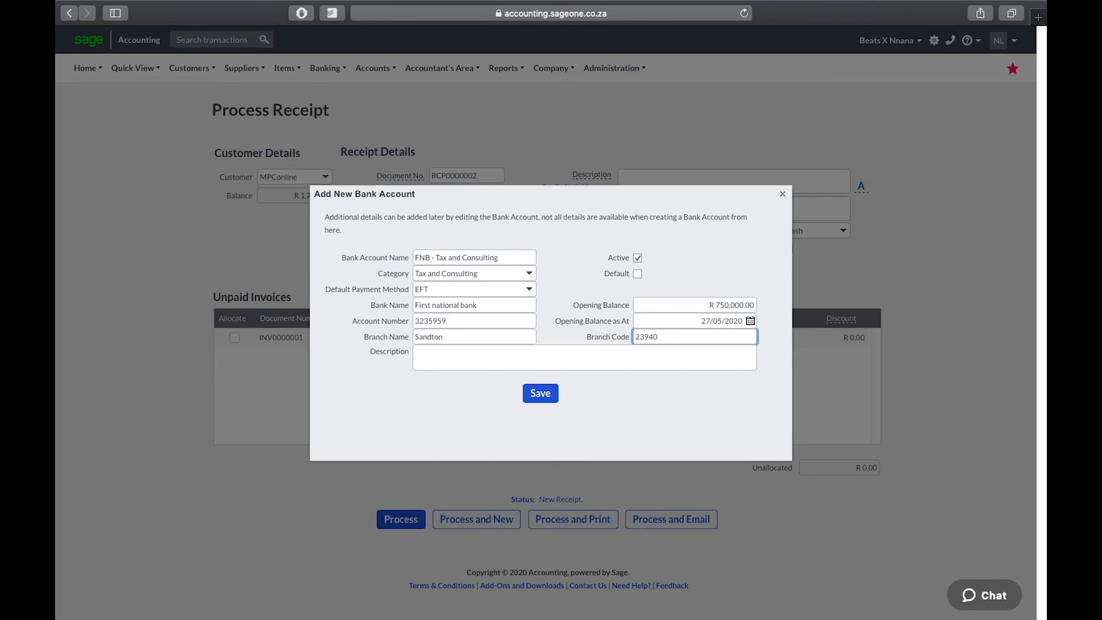
key(BackSpace)
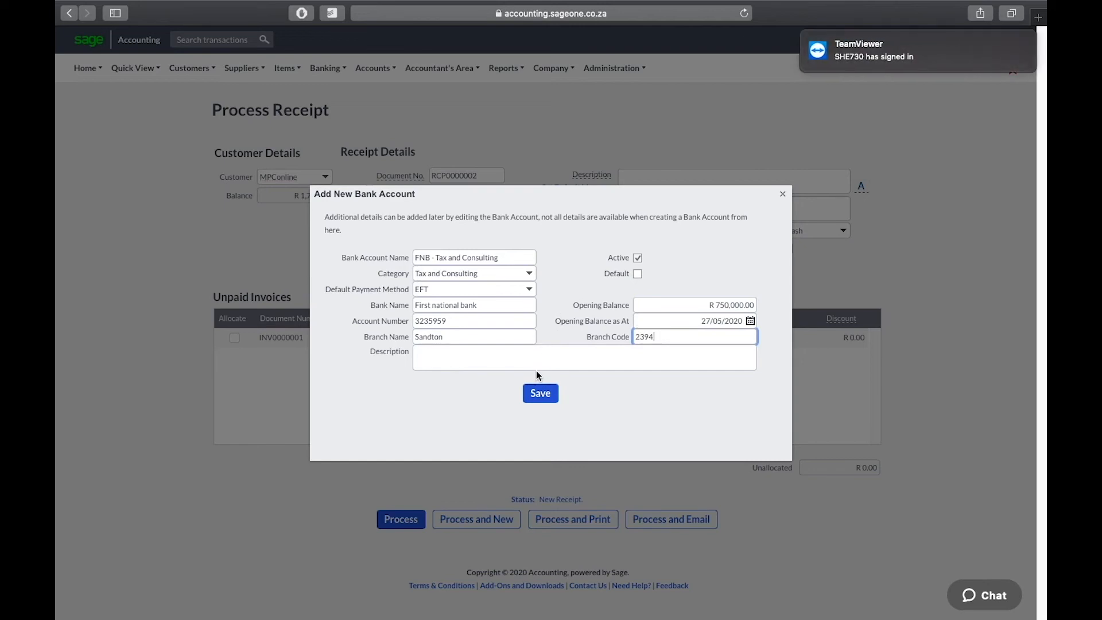
click(545, 395)
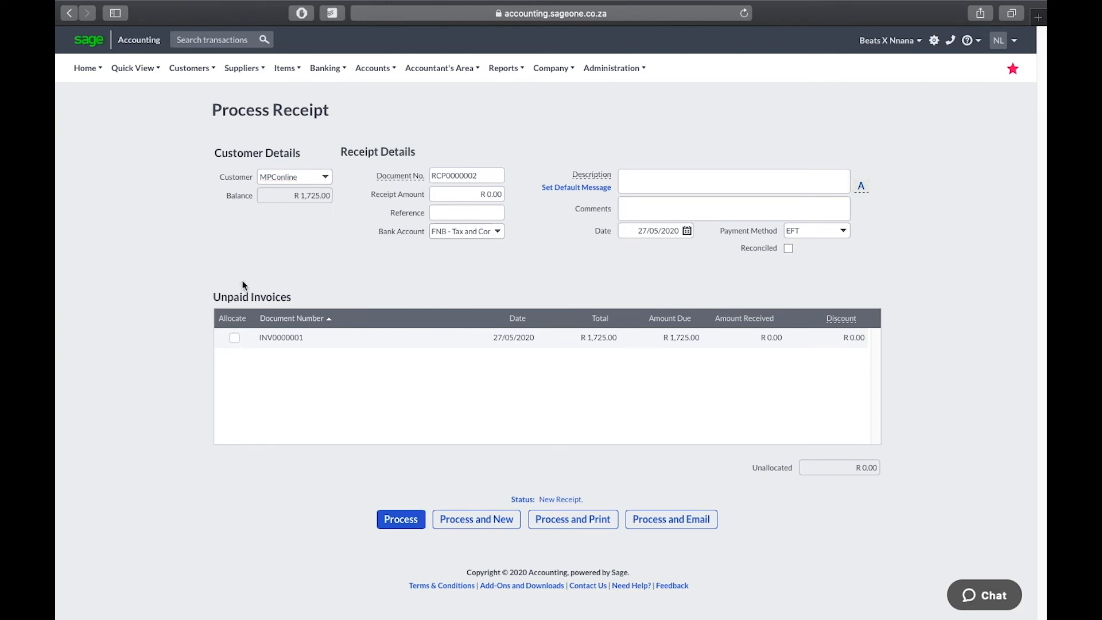
Step: Allocate MPConline's receipt to INV0000001, give it reference 'Tax and consulting', and process it
click(235, 338)
click(462, 211)
text(Tax and consu)
key(BackSpace)
text(ut)
key(BackSpace)
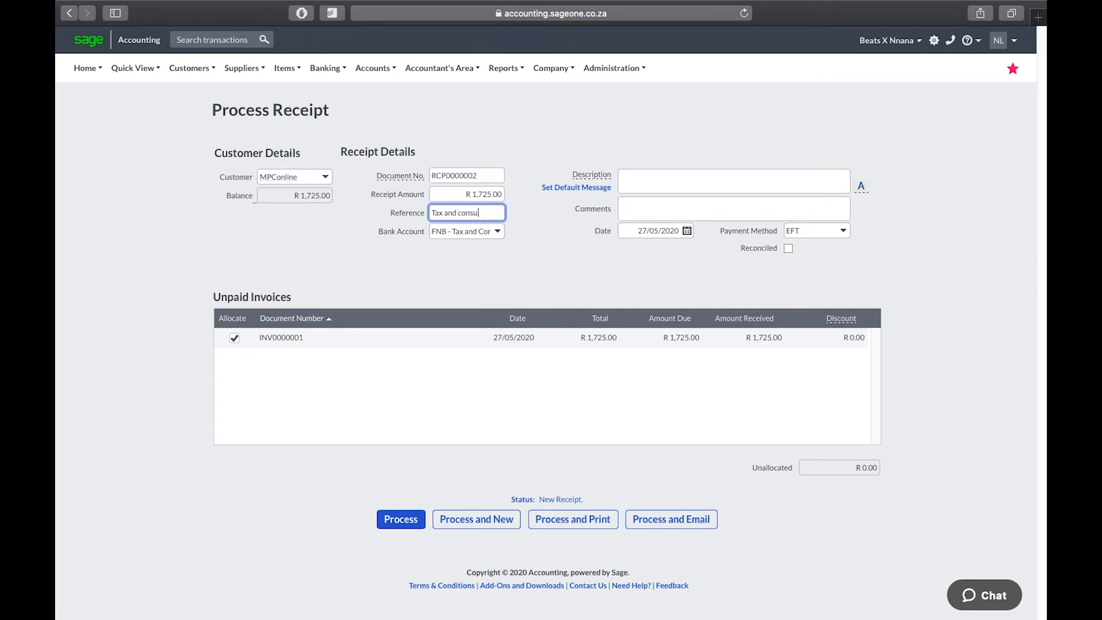
text(lting)
click(642, 211)
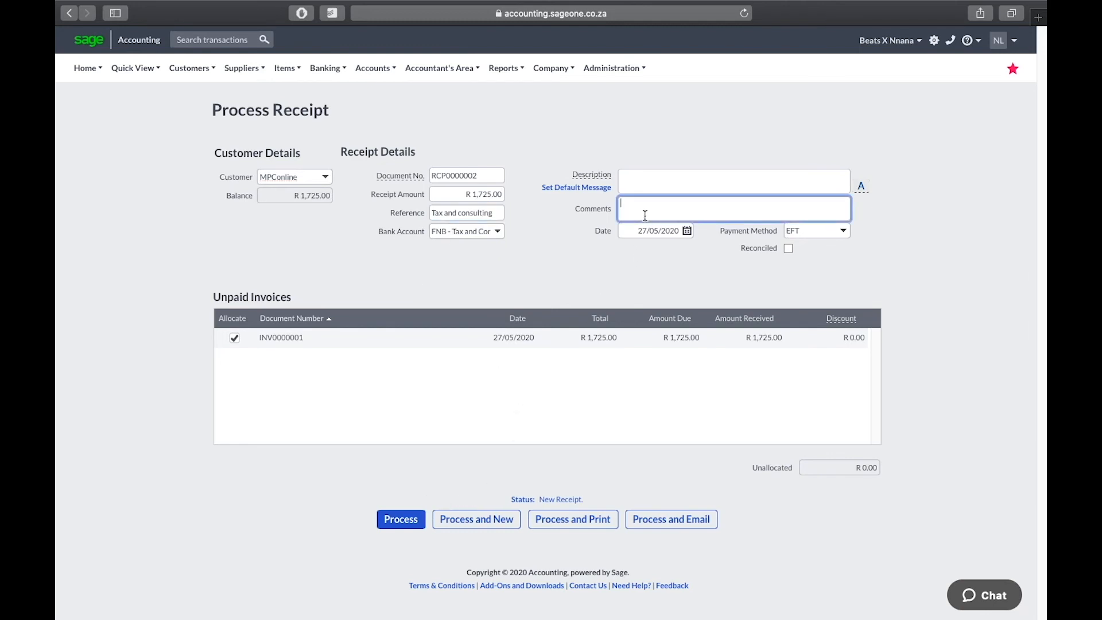
click(400, 520)
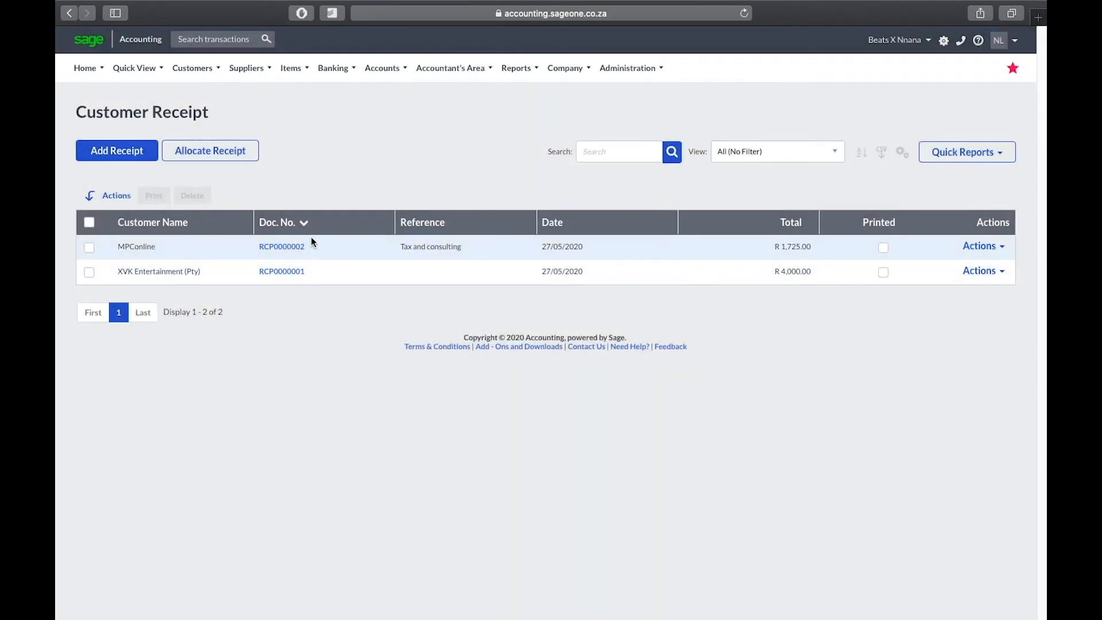
Step: Review the Customer Tax Invoices list, then look at the empty Customer Write-Offs list
mouse_move(188, 60)
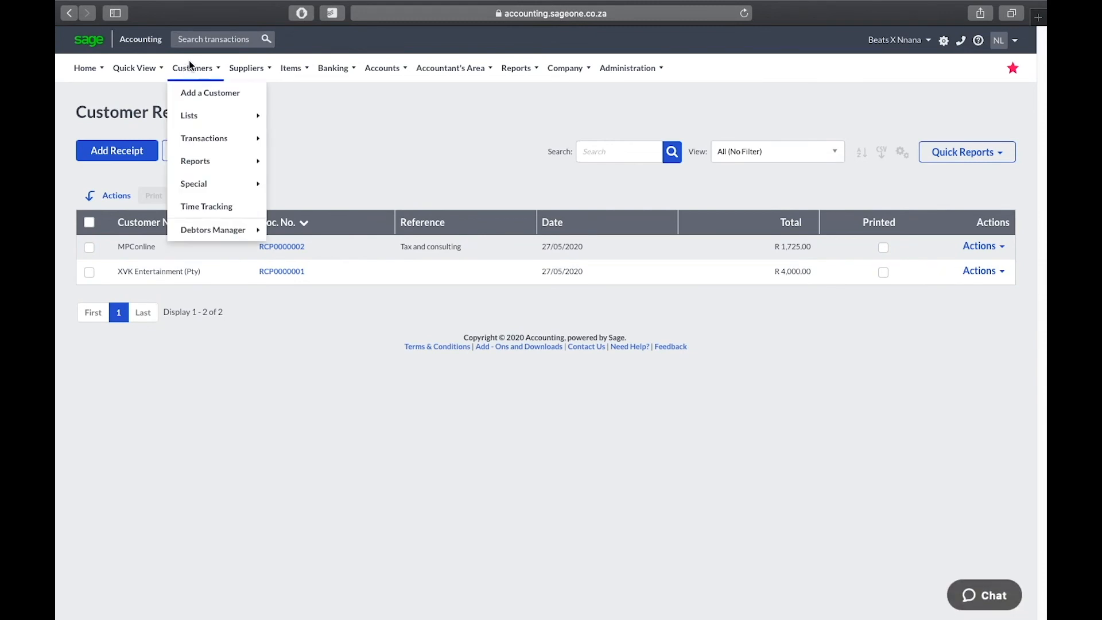
mouse_move(199, 137)
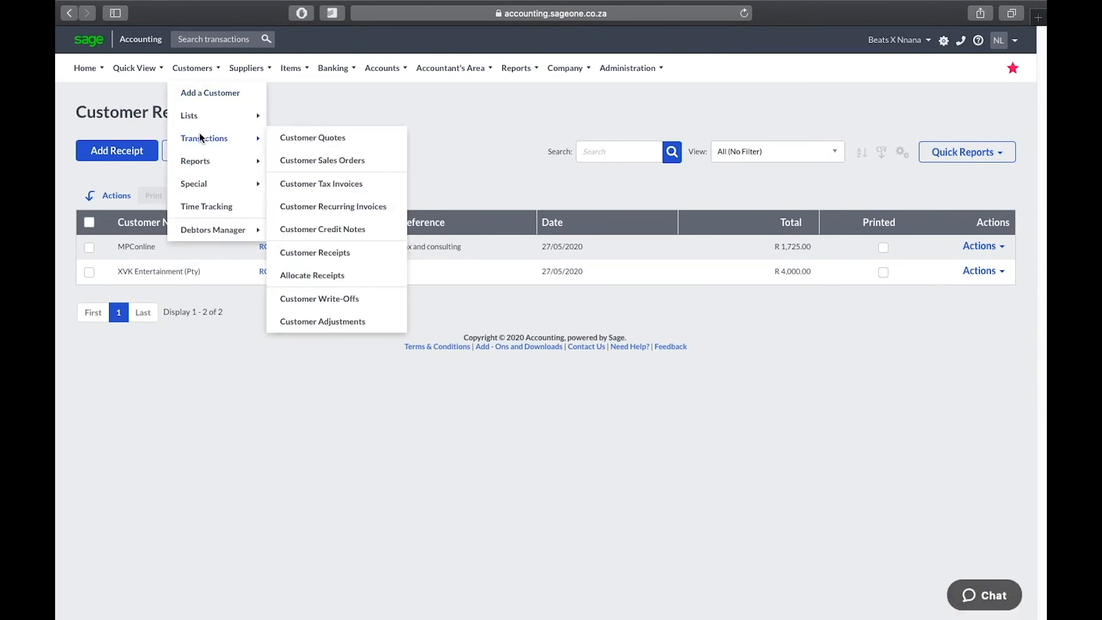
click(319, 185)
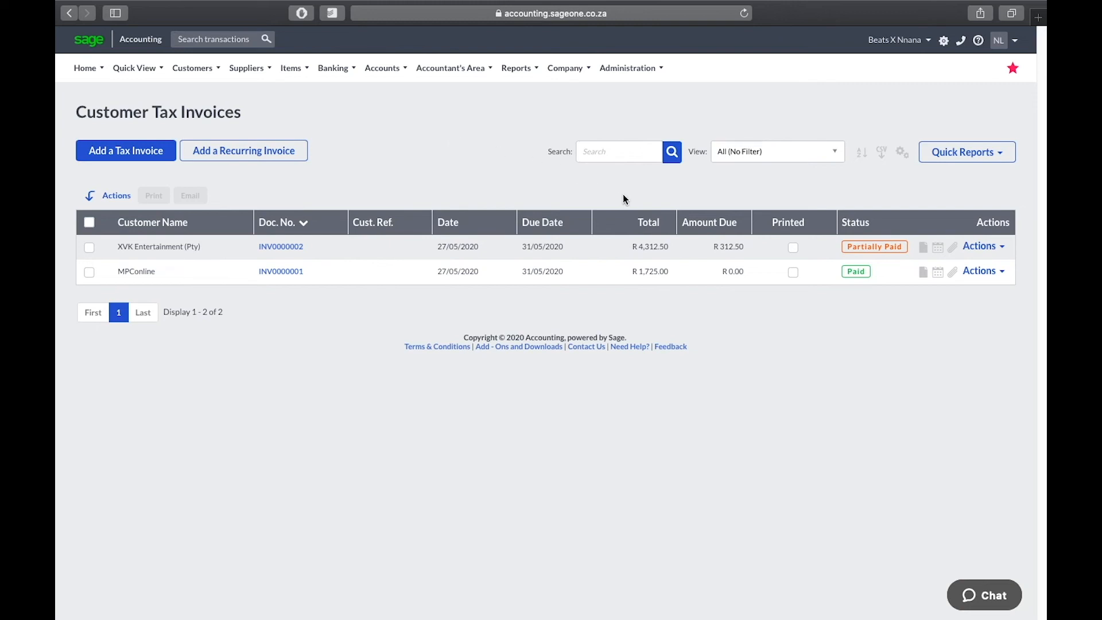
mouse_move(195, 73)
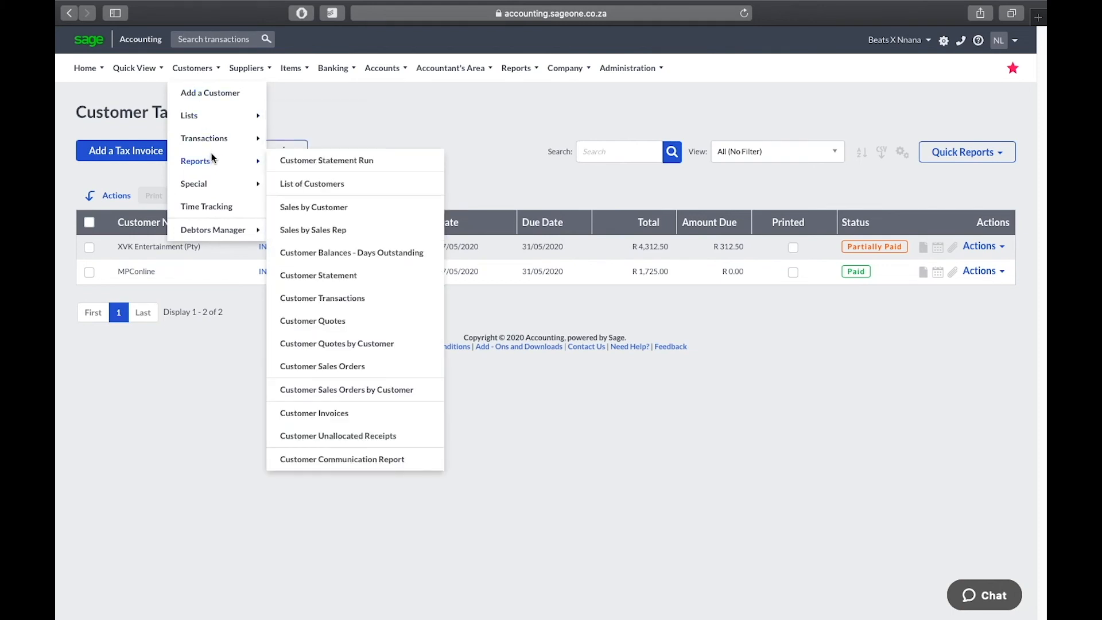
mouse_move(219, 141)
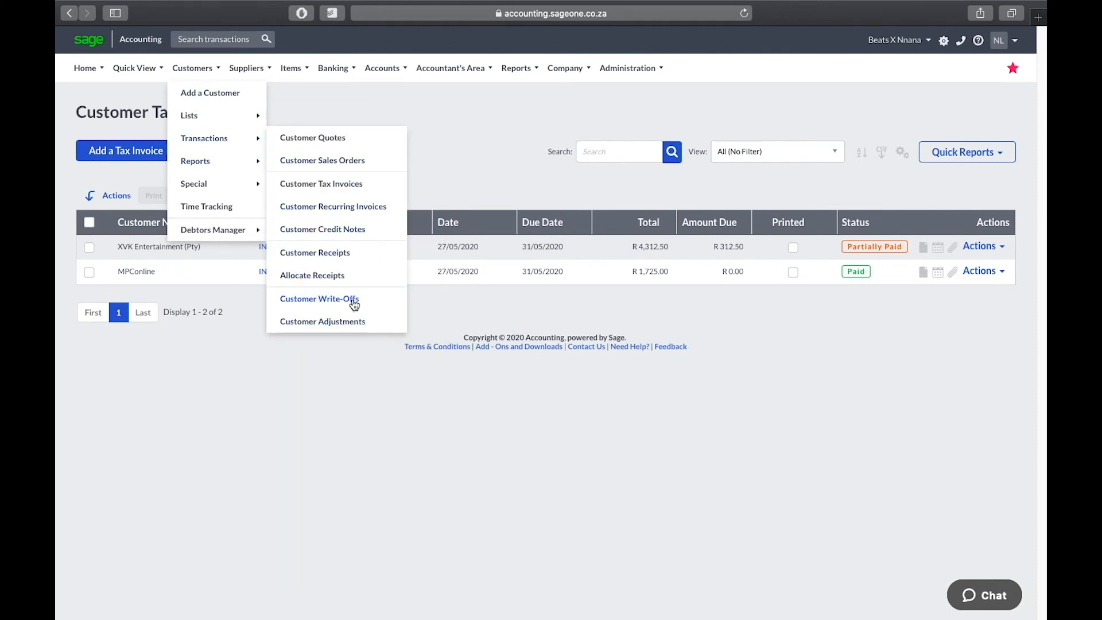
click(354, 299)
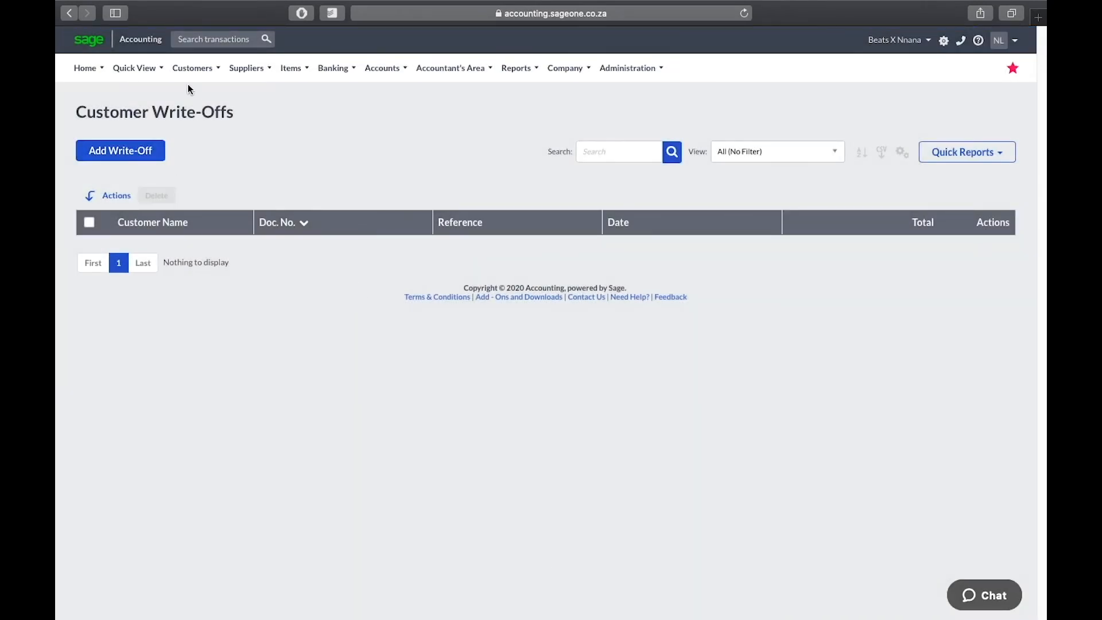
Step: Recheck XVK's invoice in Customer Tax Invoices for the R 312.50 due, then reopen Customer Write-Offs
mouse_move(208, 138)
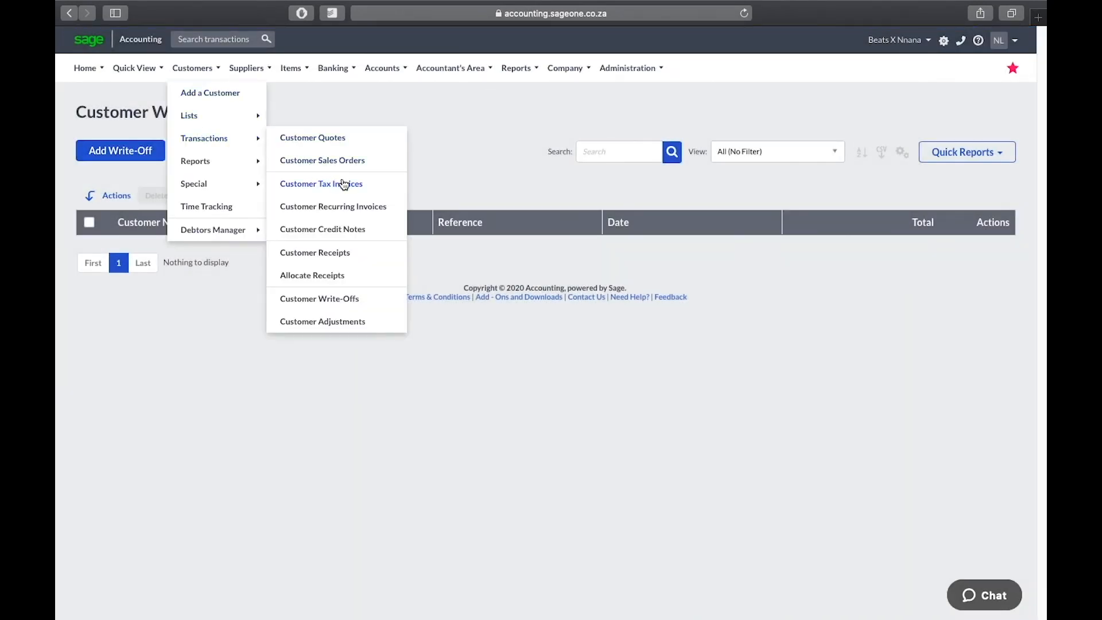
click(379, 185)
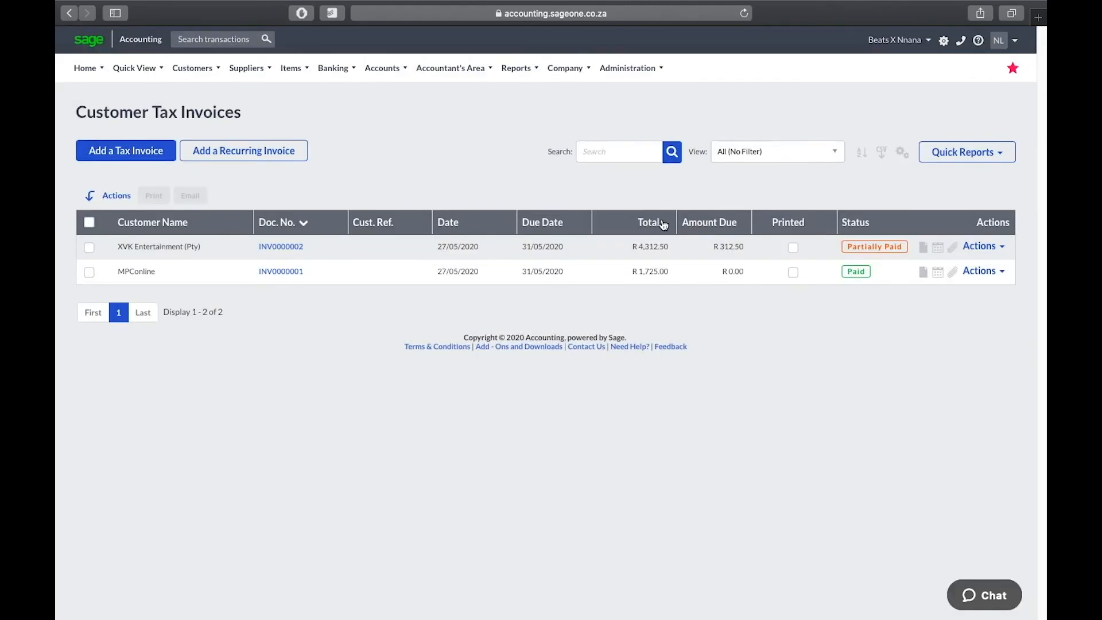
click(985, 246)
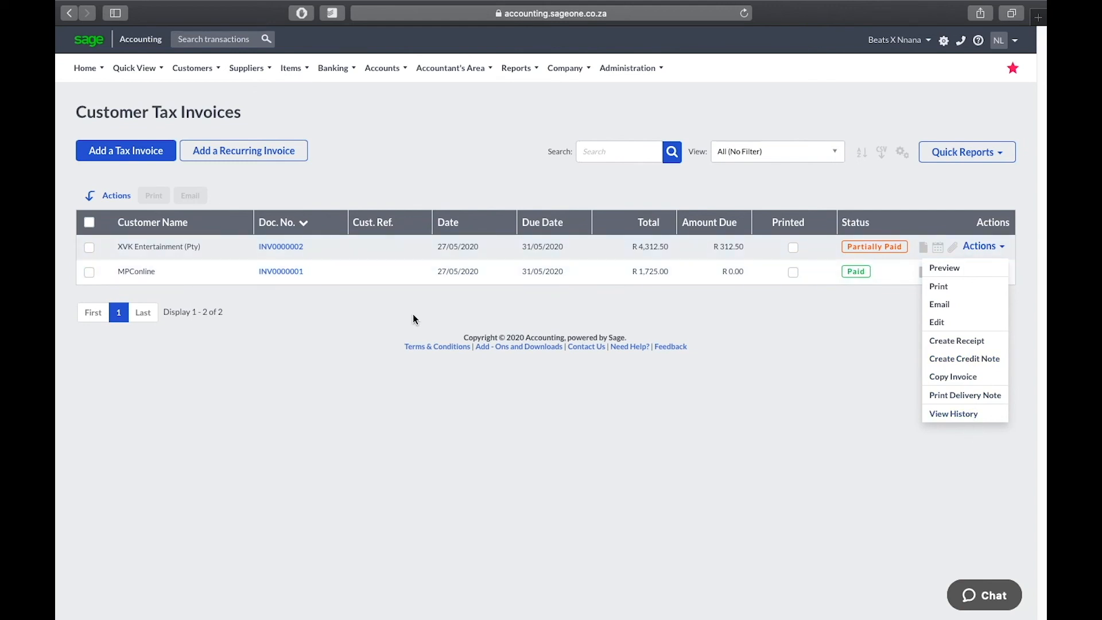
click(452, 323)
mouse_move(199, 67)
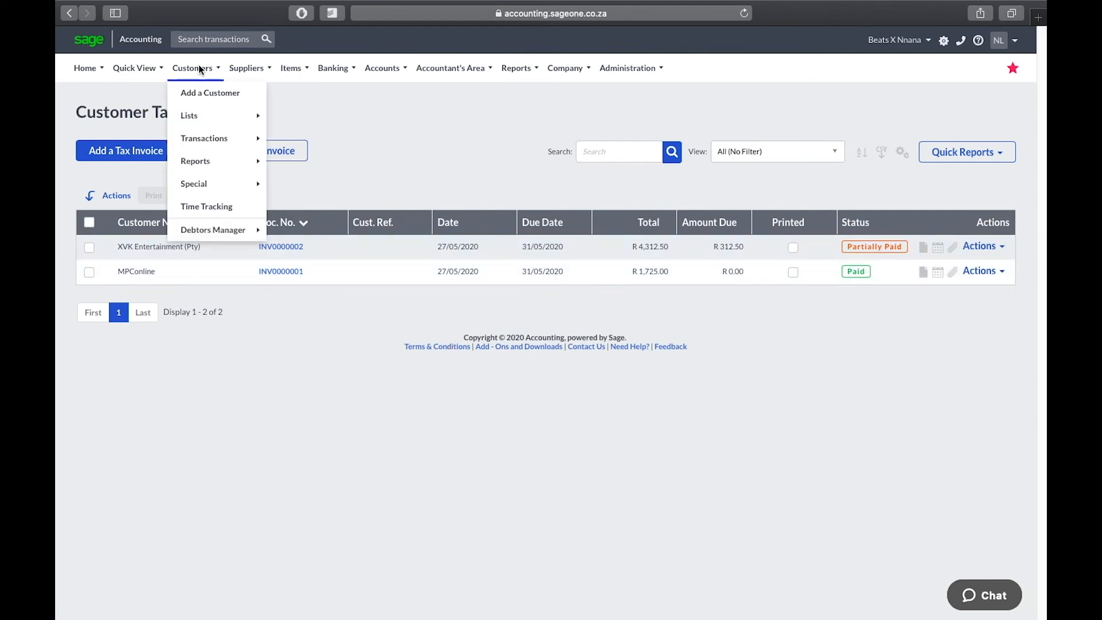
mouse_move(225, 142)
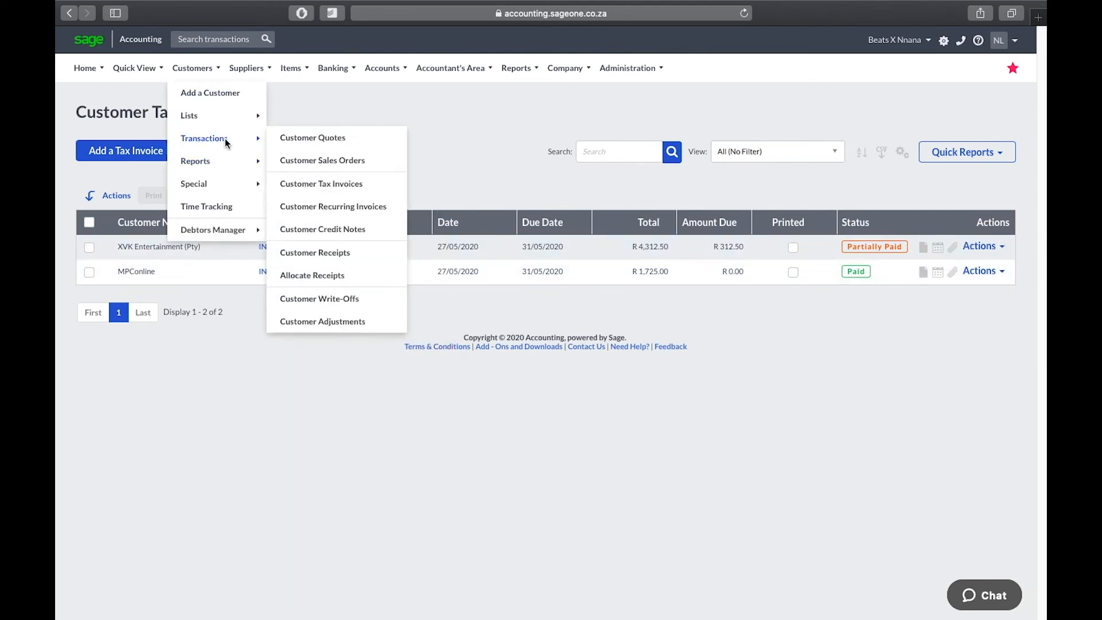
click(355, 301)
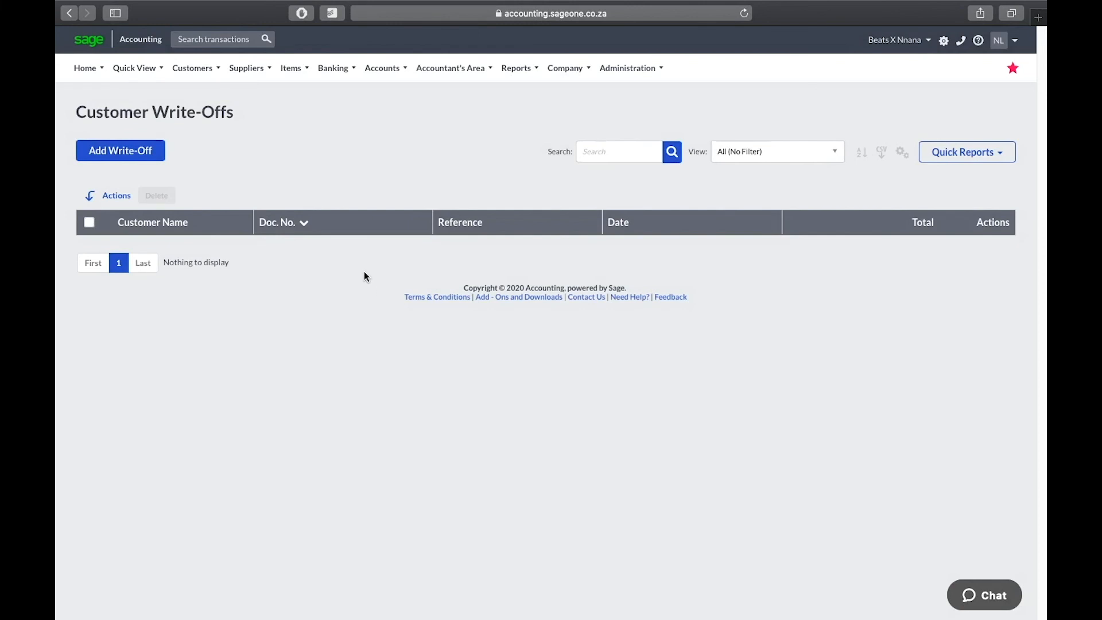
Step: Add a write-off for XVK Entertainment (Pty) allocated to INV0000002, referenced 'Bad Debt', and process it
click(138, 151)
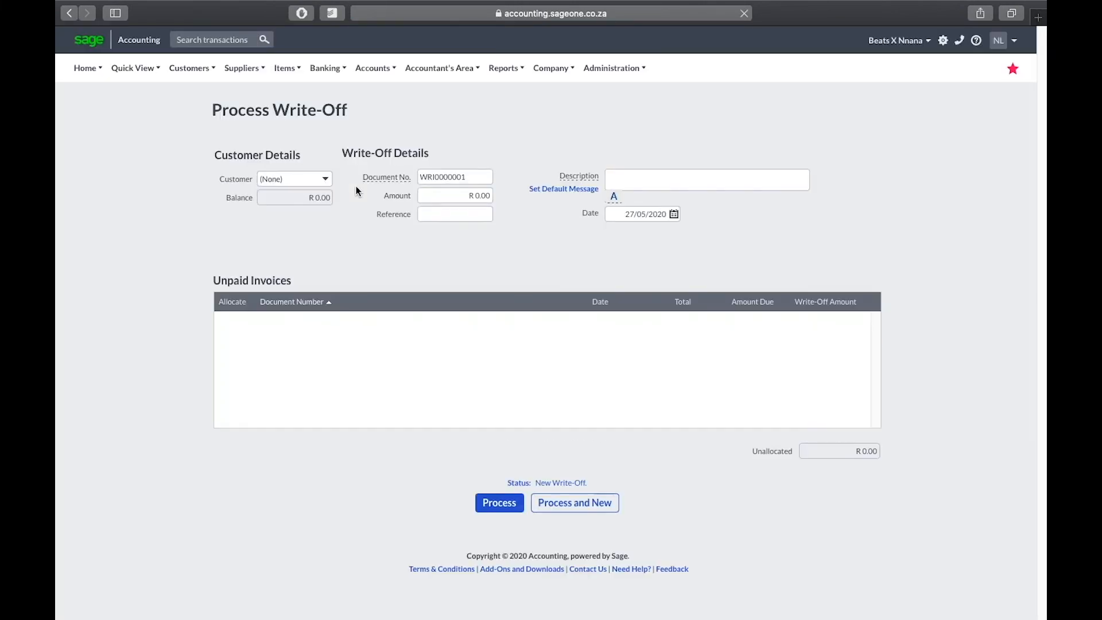
click(325, 181)
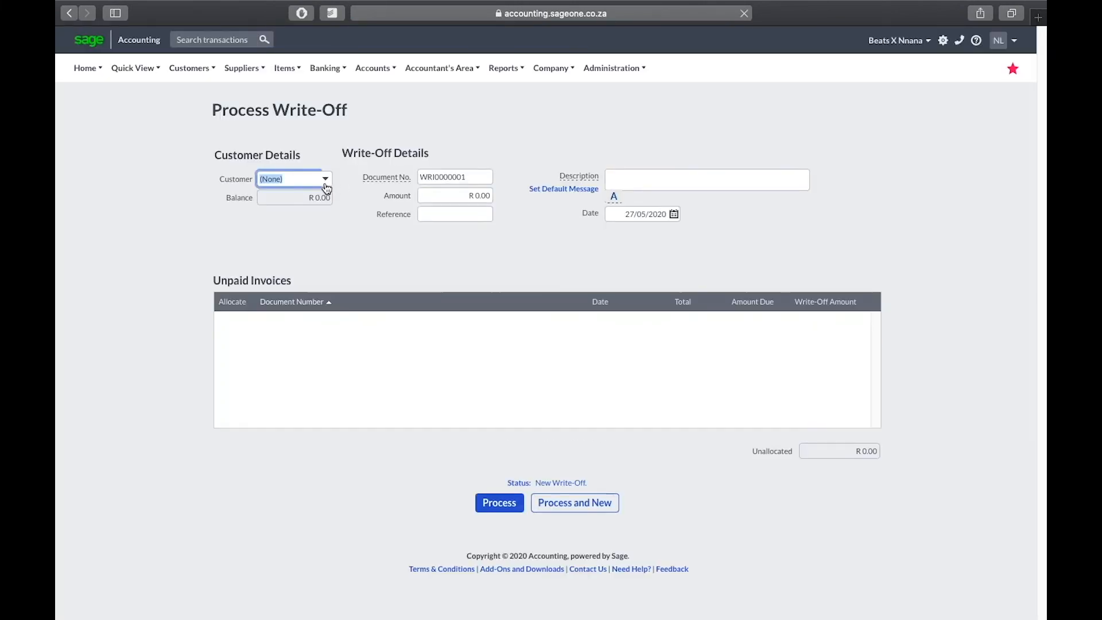
click(307, 242)
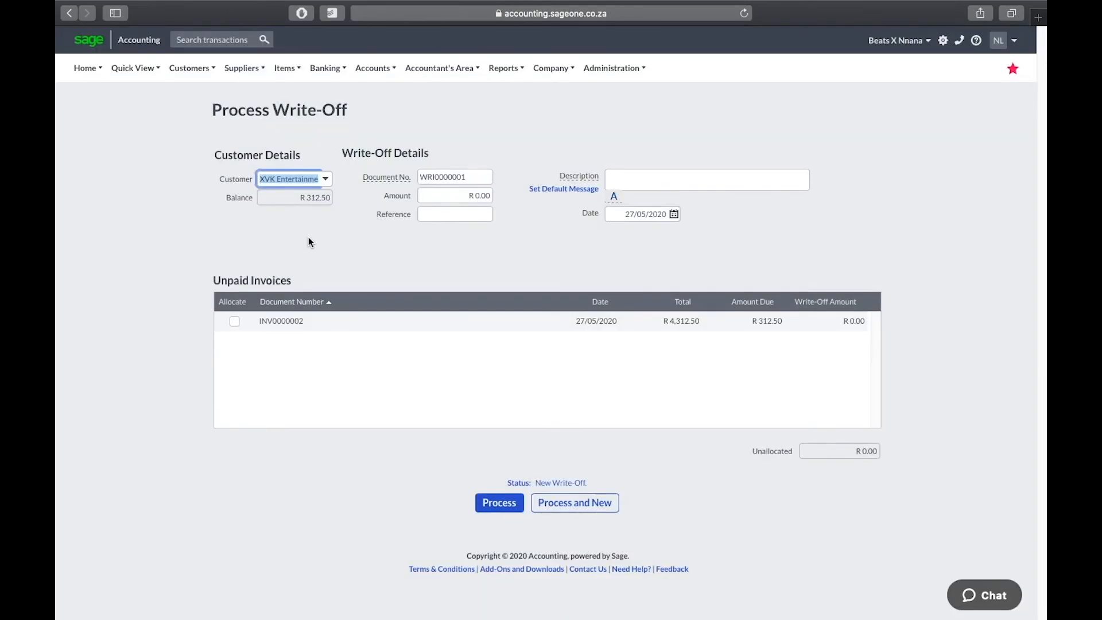
click(454, 214)
click(232, 320)
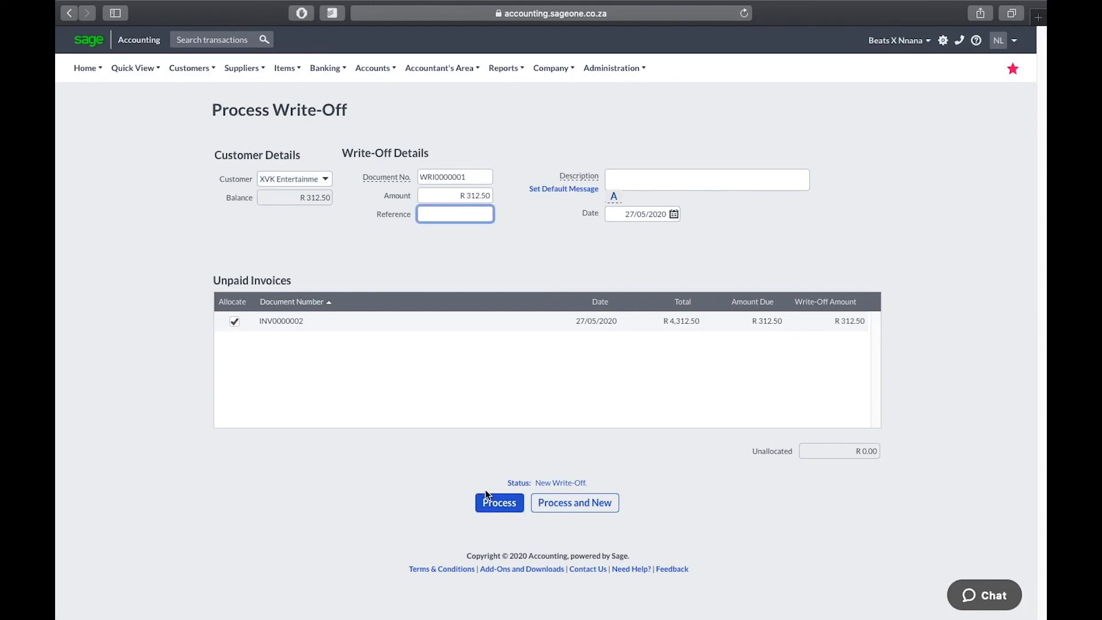
text(Bad Debt)
click(511, 505)
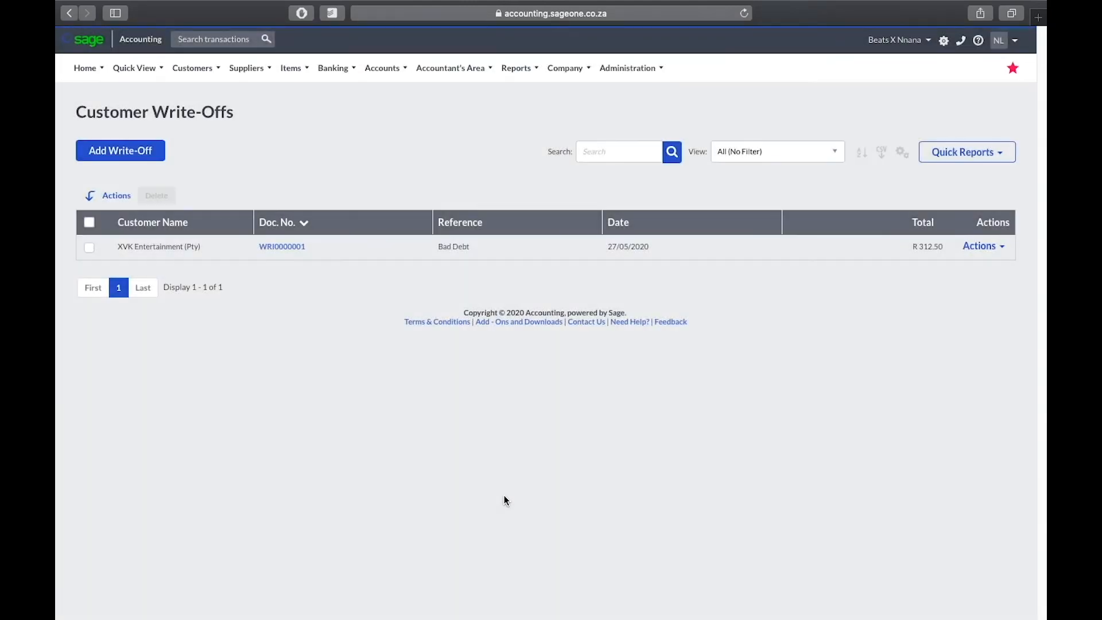
Step: Open Customers > Transactions > Customer Tax Invoices to confirm INV0000001 and INV0000002 show Paid
click(195, 68)
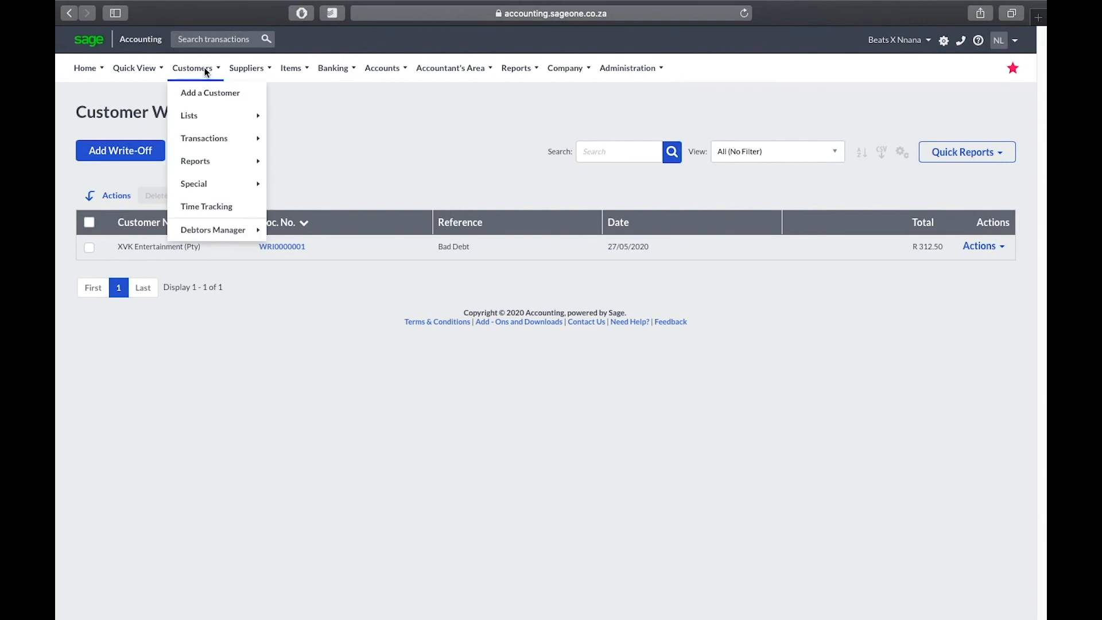
mouse_move(212, 139)
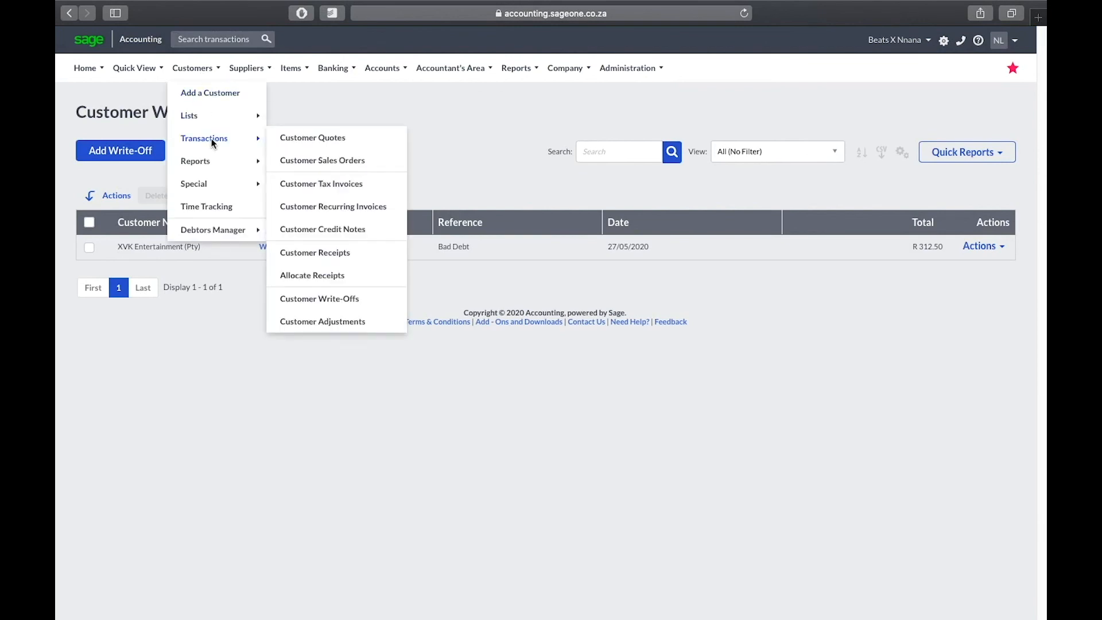
click(339, 189)
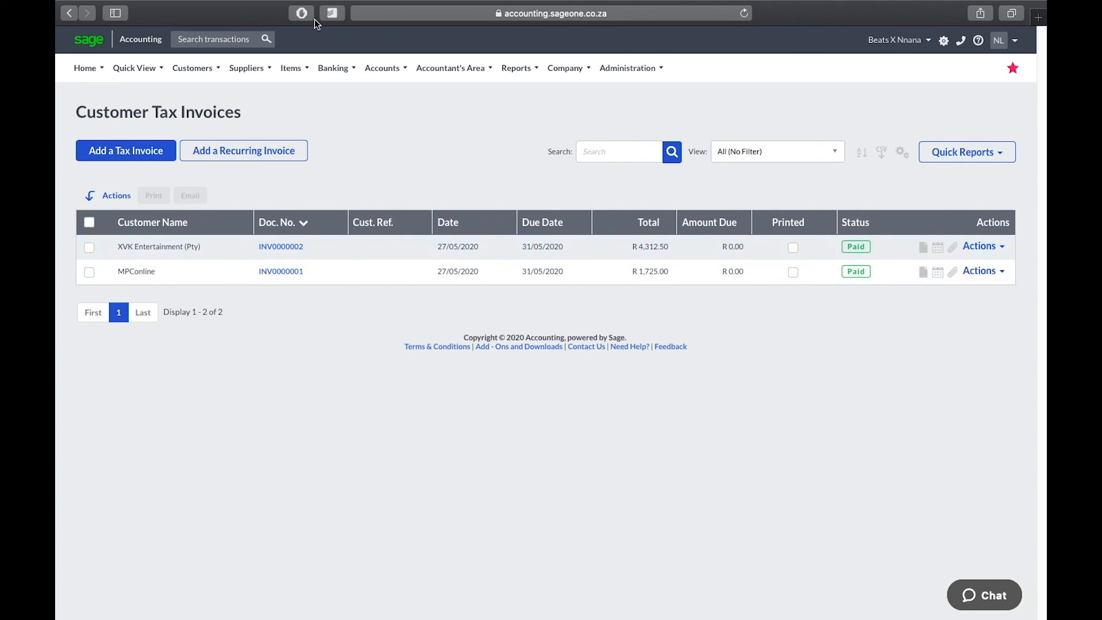
mouse_move(216, 67)
mouse_move(212, 162)
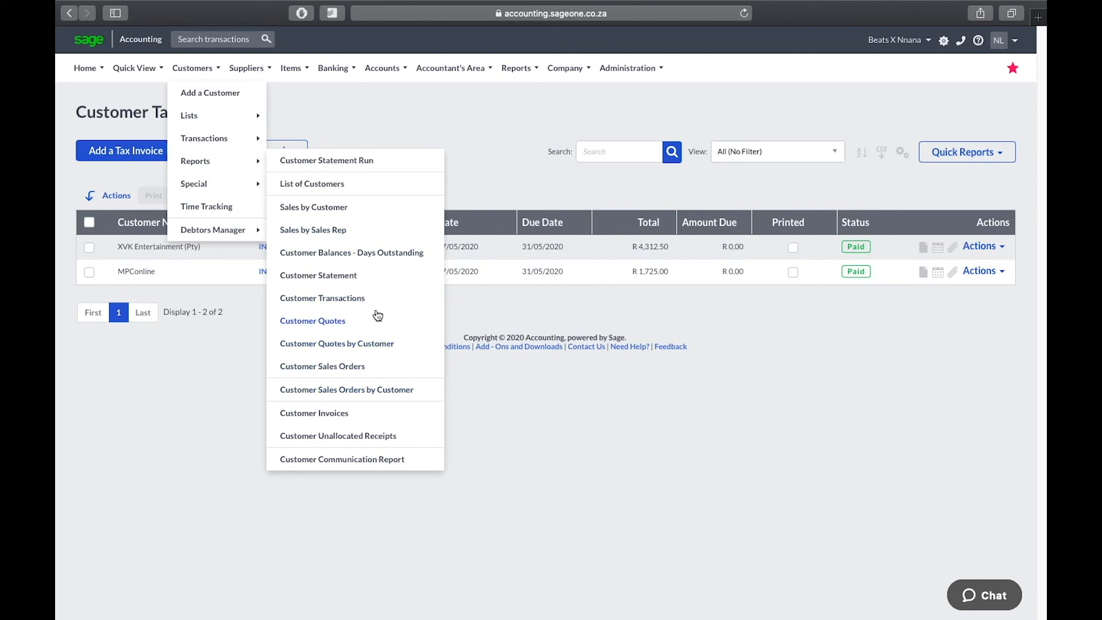
Step: Run a detailed Customer Balances - Days Outstanding report for MPConline, then return to My Workspace
click(384, 254)
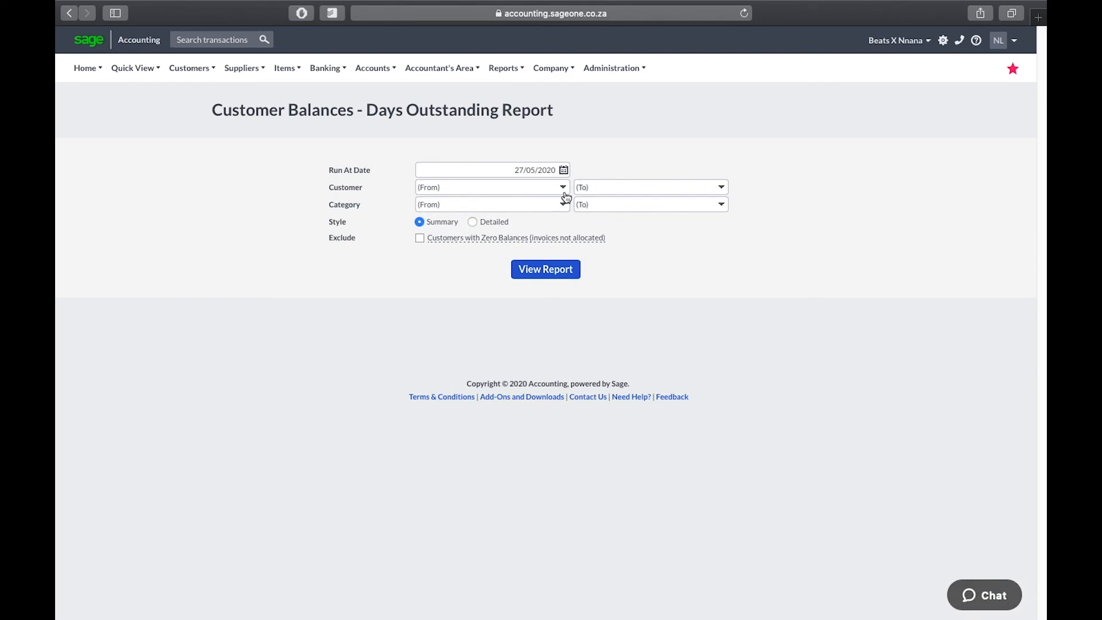
click(563, 187)
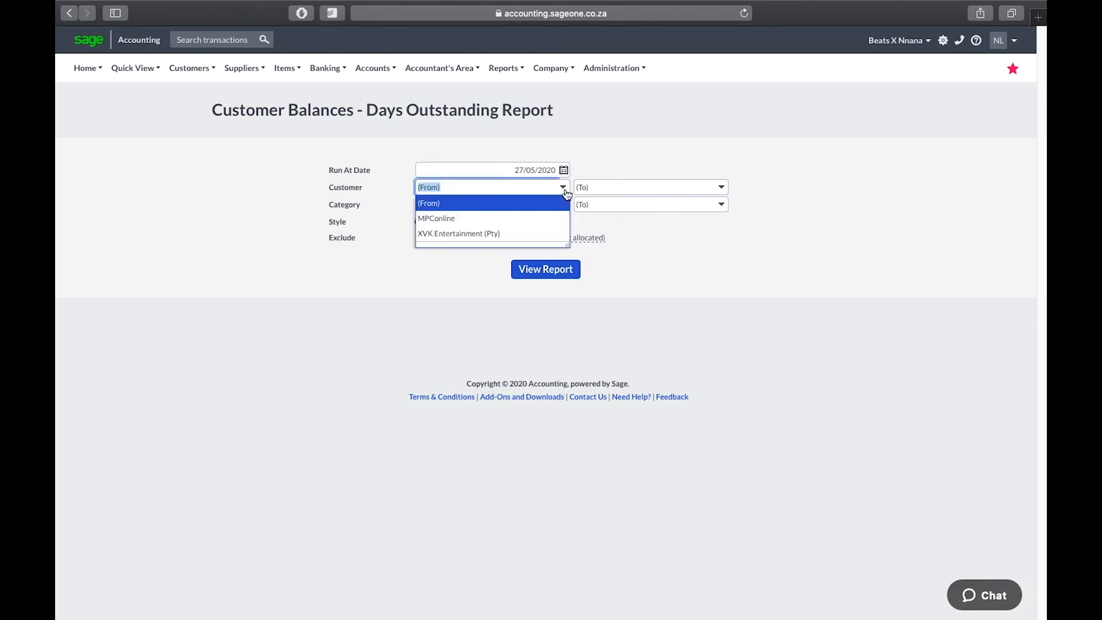
click(488, 225)
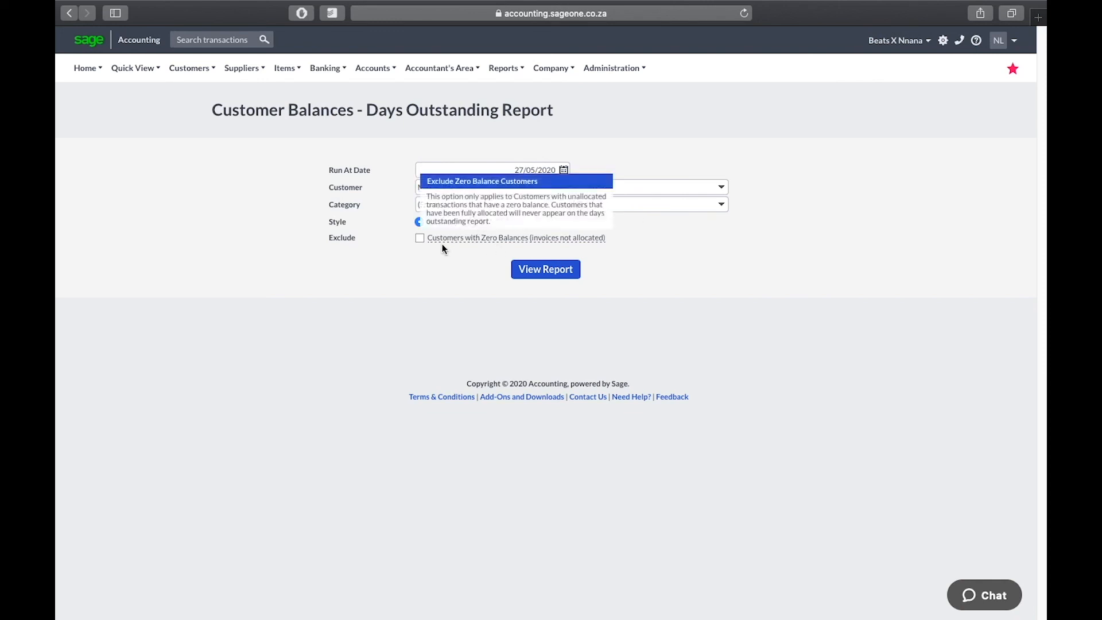
click(473, 222)
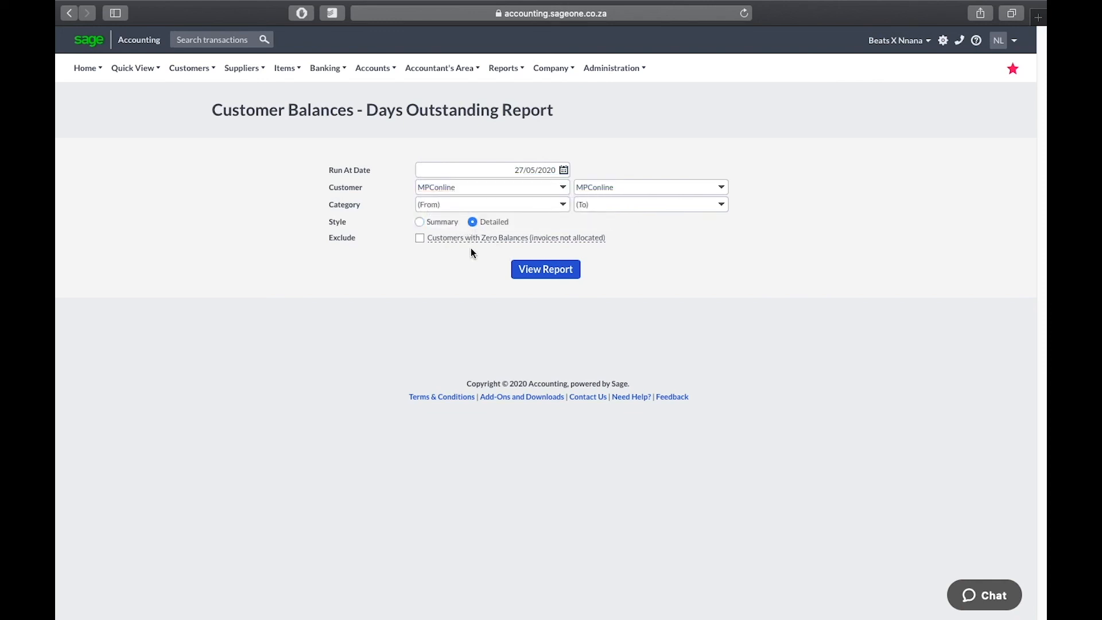
click(535, 272)
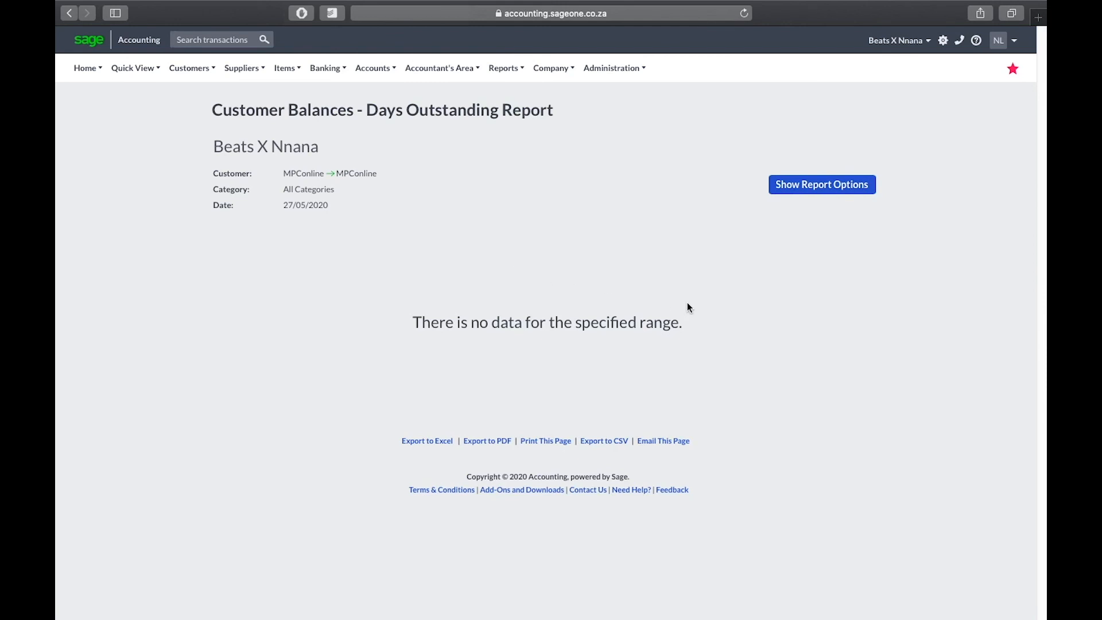
click(800, 190)
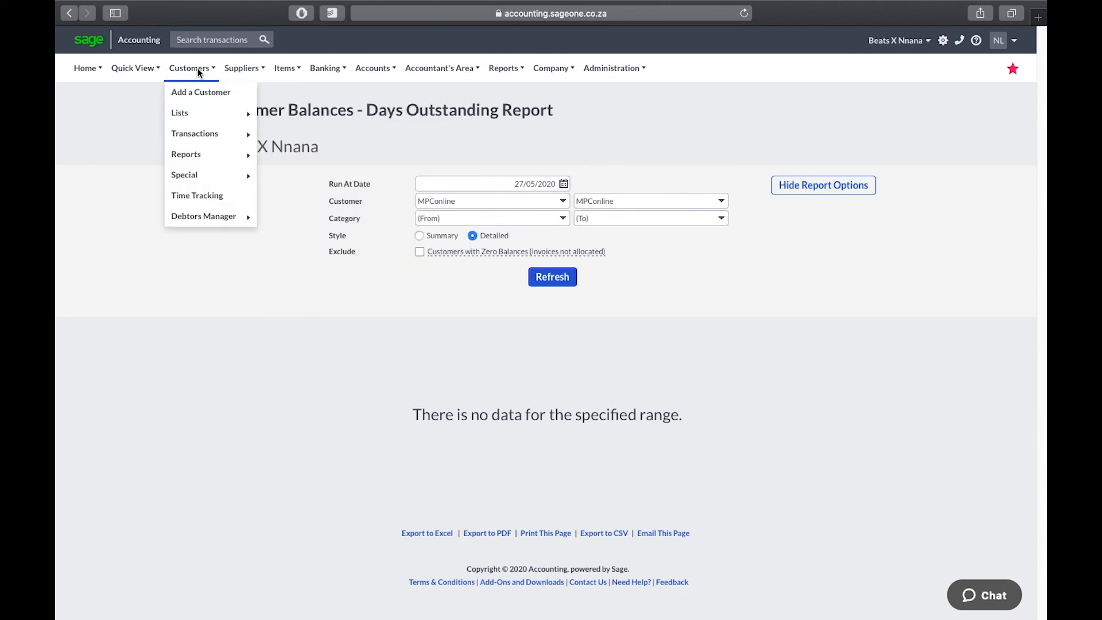
mouse_move(81, 68)
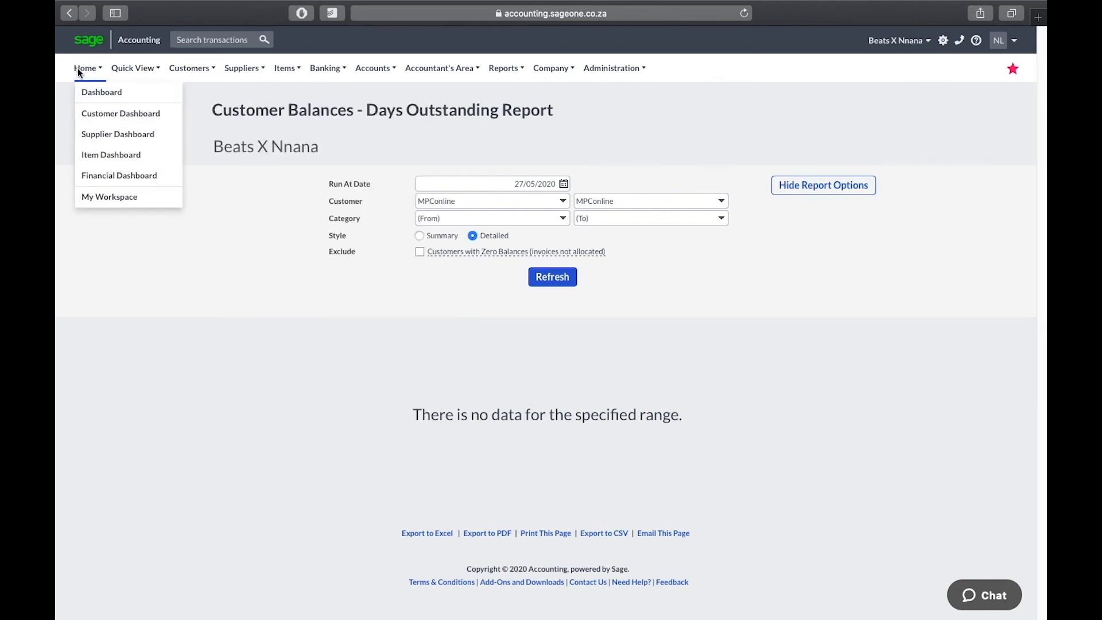
click(113, 201)
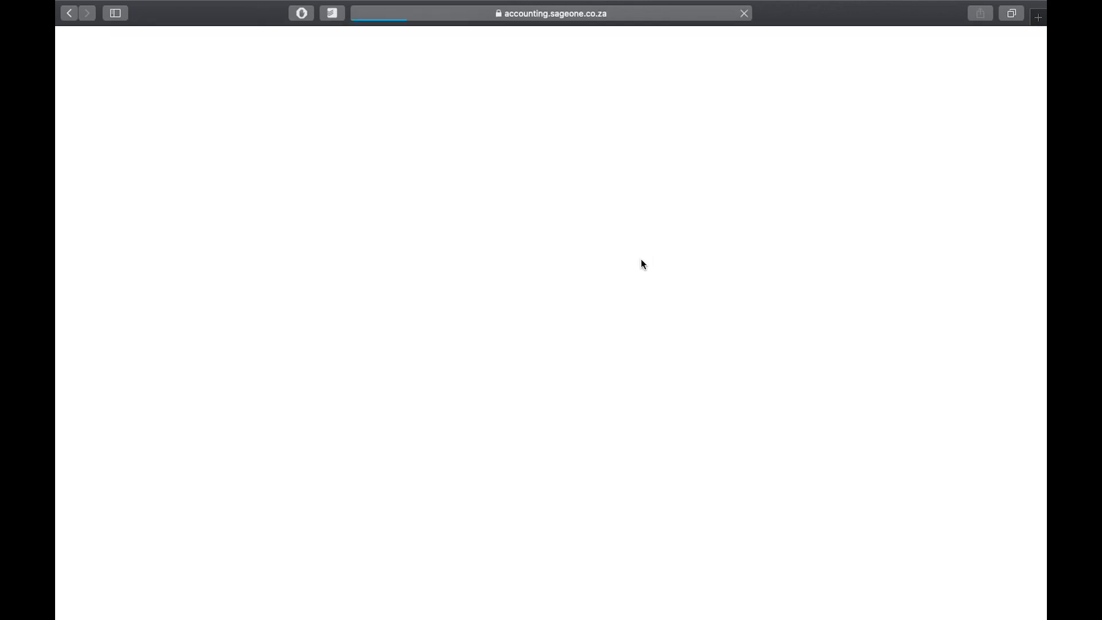